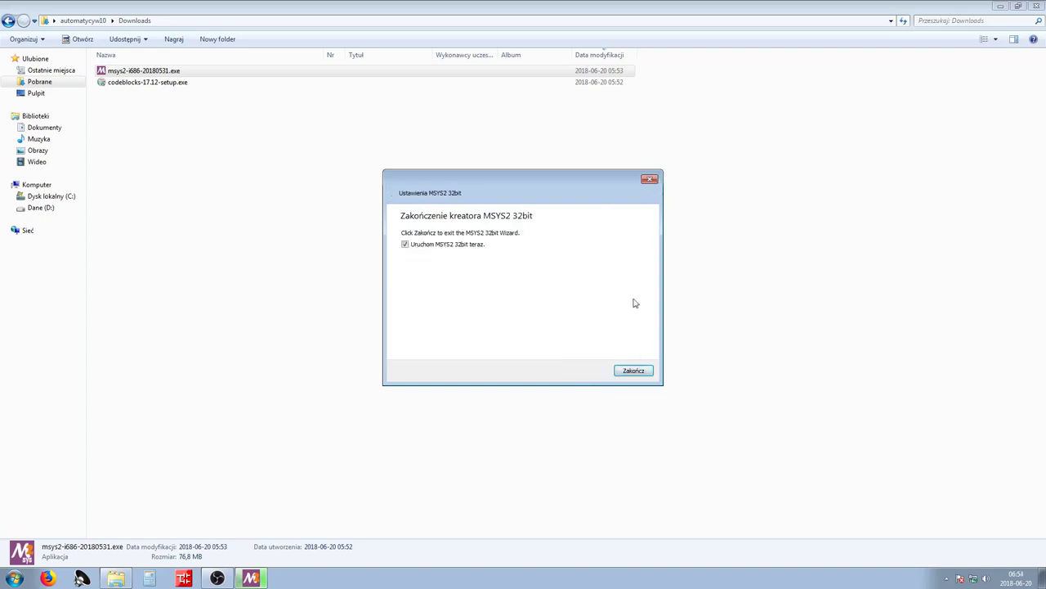
Step: Close the finished MSYS2 32bit wizard and install Code::Blocks from codeblocks-17.12-setup.exe with the full component selection
click(647, 372)
double_click(164, 82)
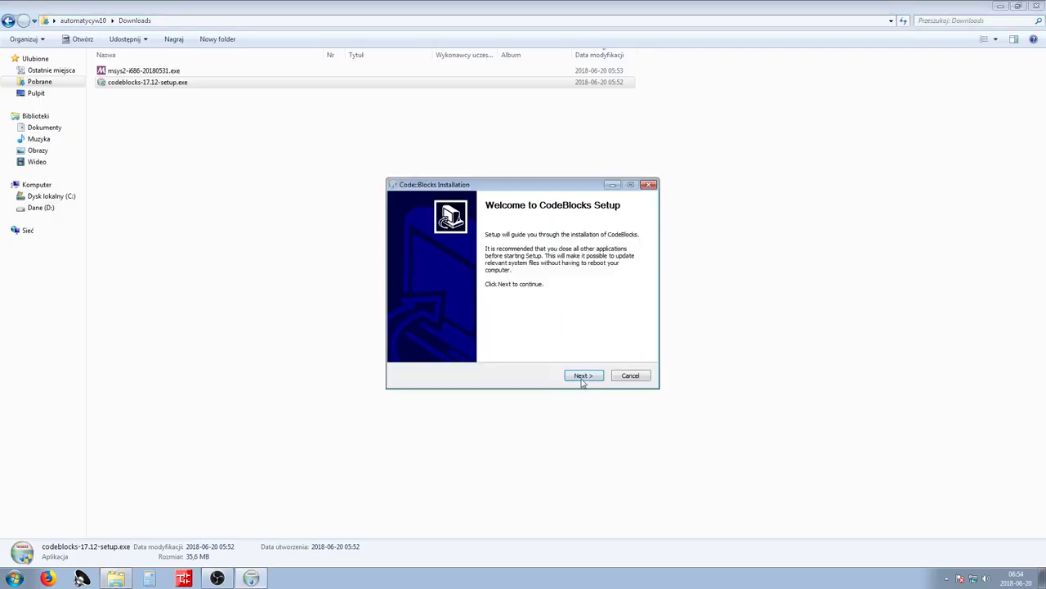
click(583, 376)
click(584, 376)
click(584, 376)
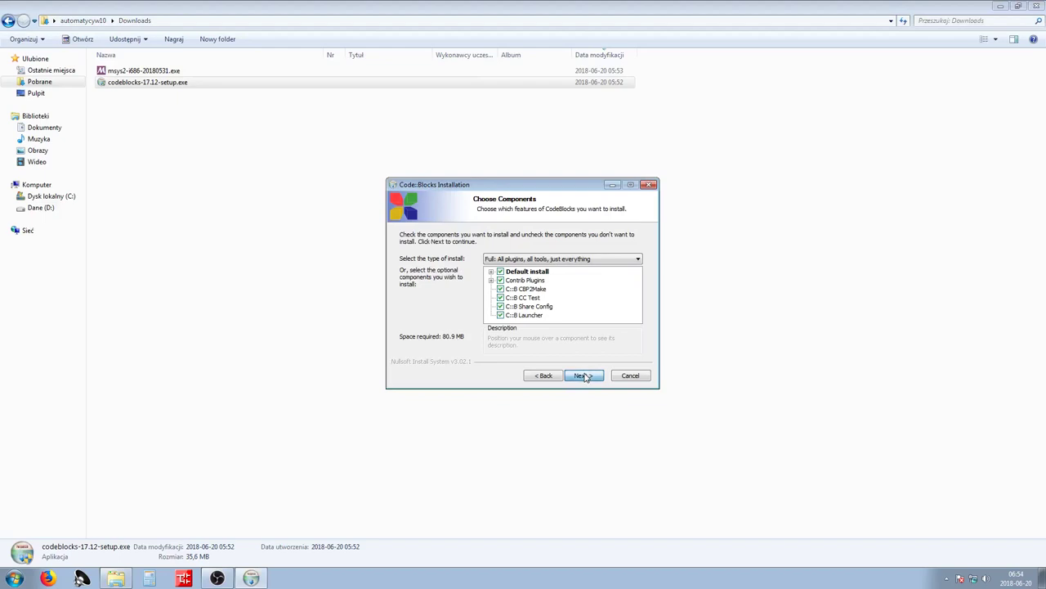
click(584, 377)
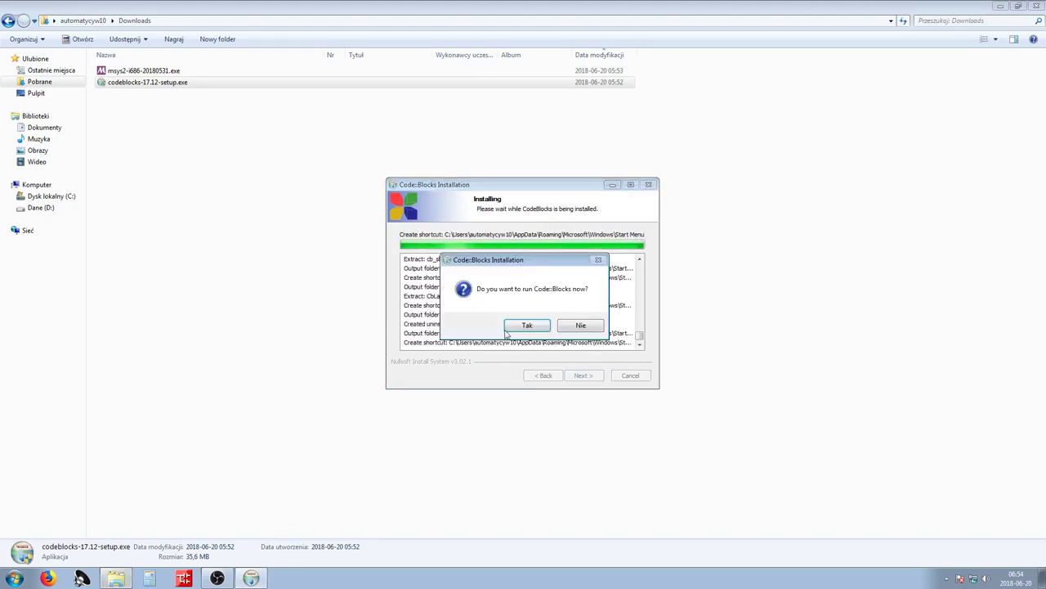
Step: Accept running Code::Blocks from the installer and complete its setup wizard
click(521, 329)
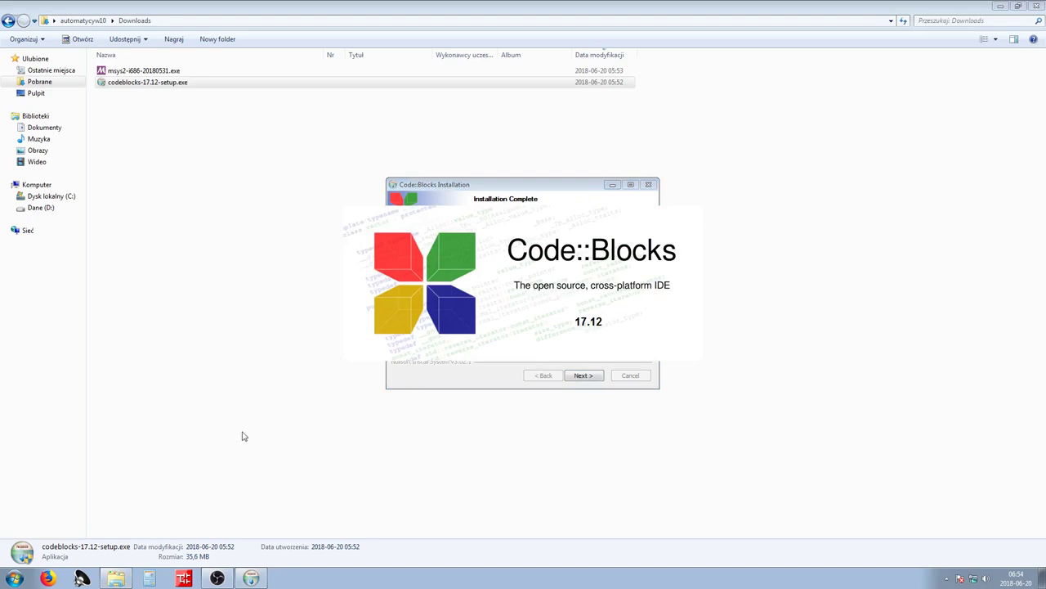
click(1001, 6)
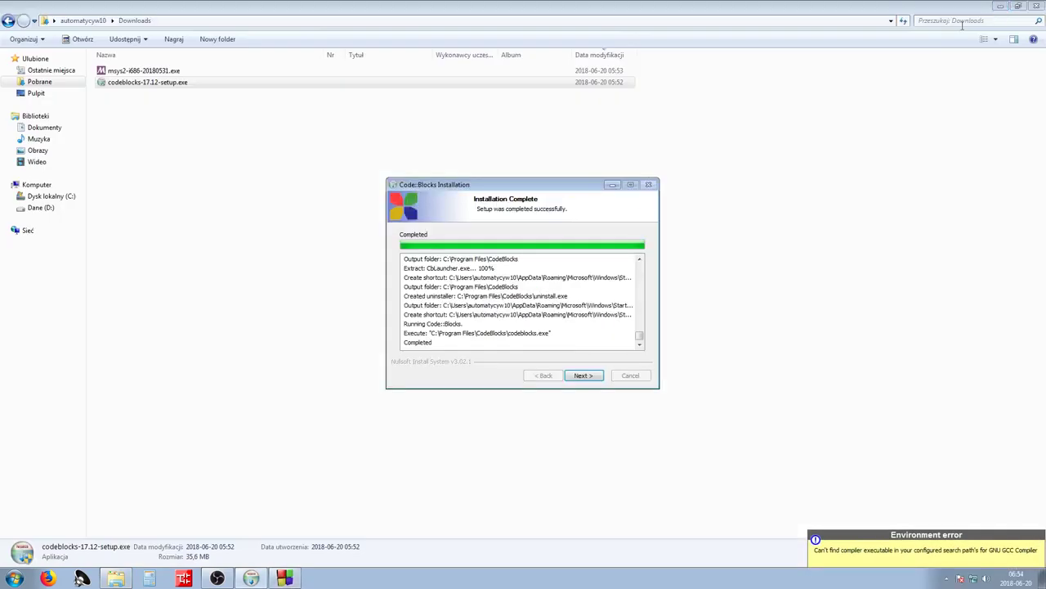
click(584, 376)
click(583, 376)
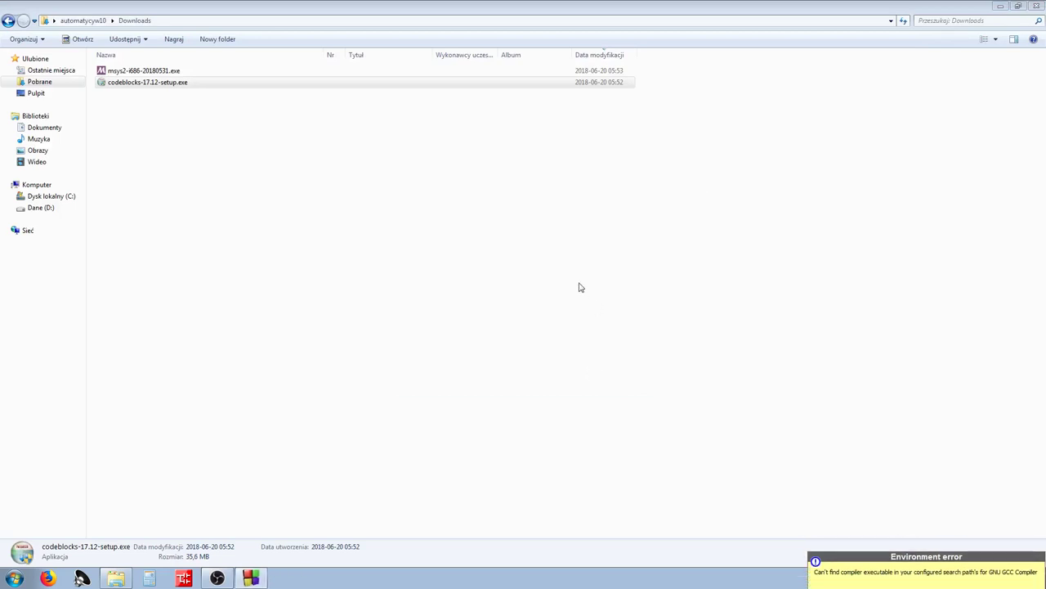
Step: Clear the Downloads and OBS windows from the desktop and start mingw32.exe from the C: drive's msys32 folder
click(1041, 7)
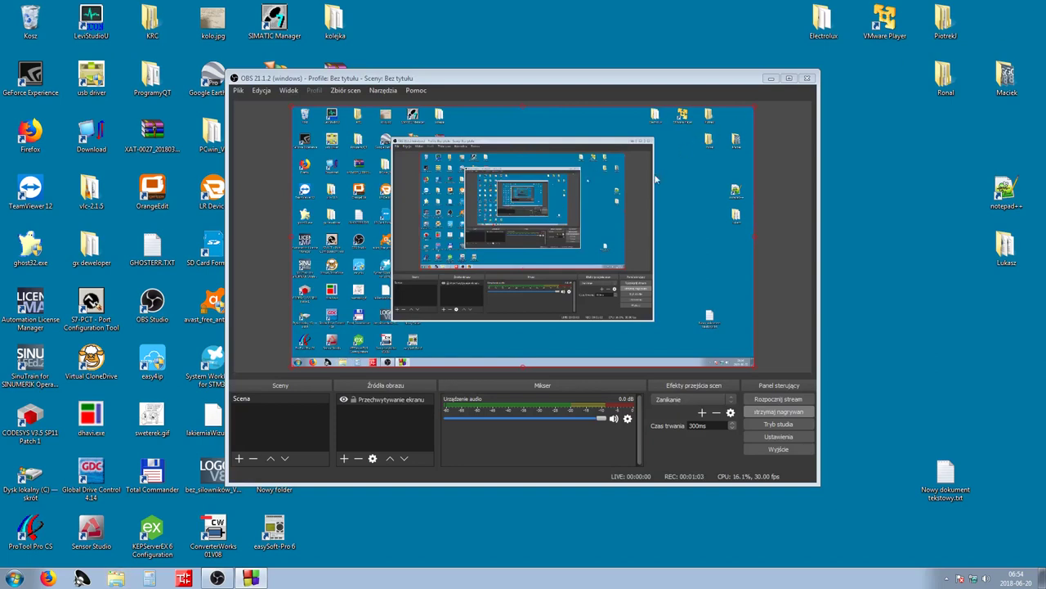
click(771, 78)
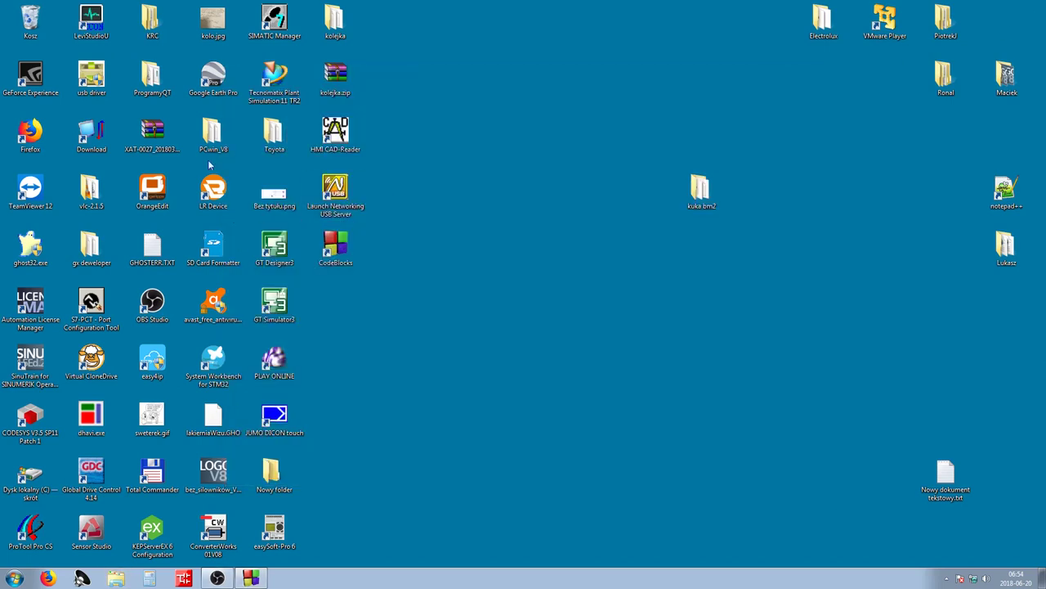
click(108, 578)
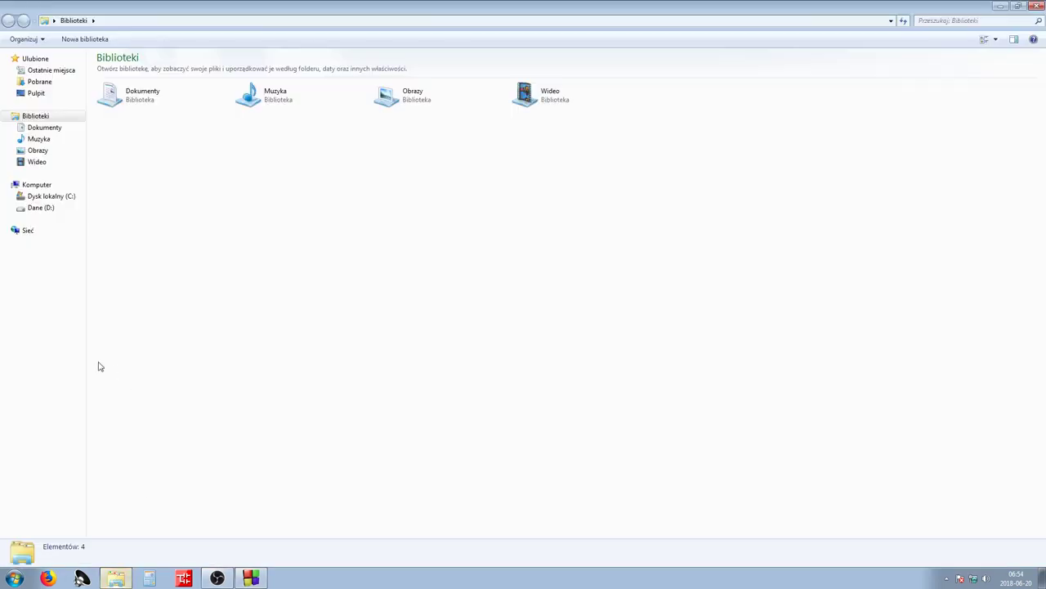
click(33, 201)
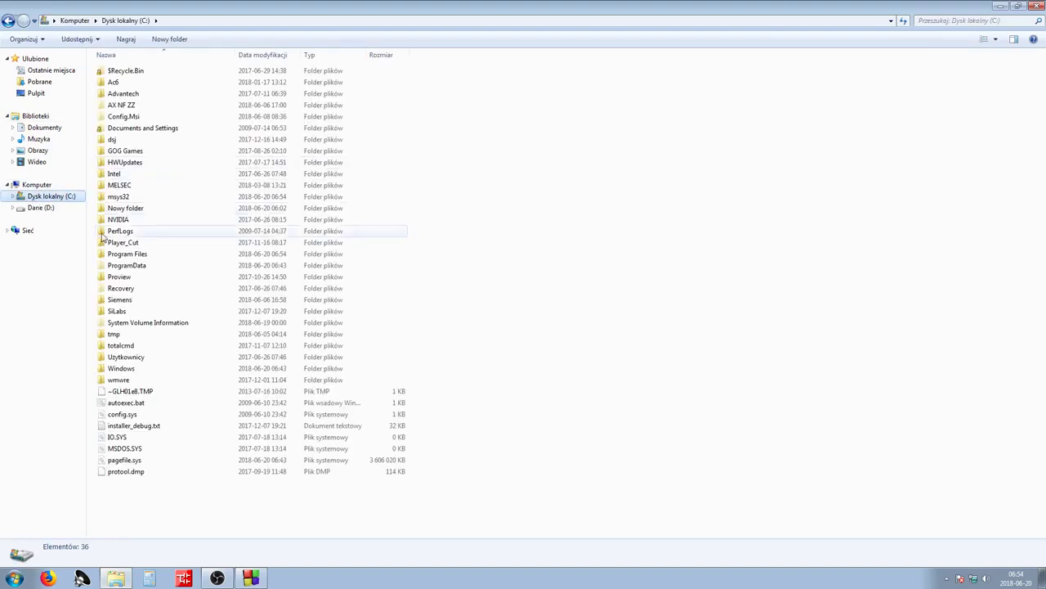
double_click(115, 197)
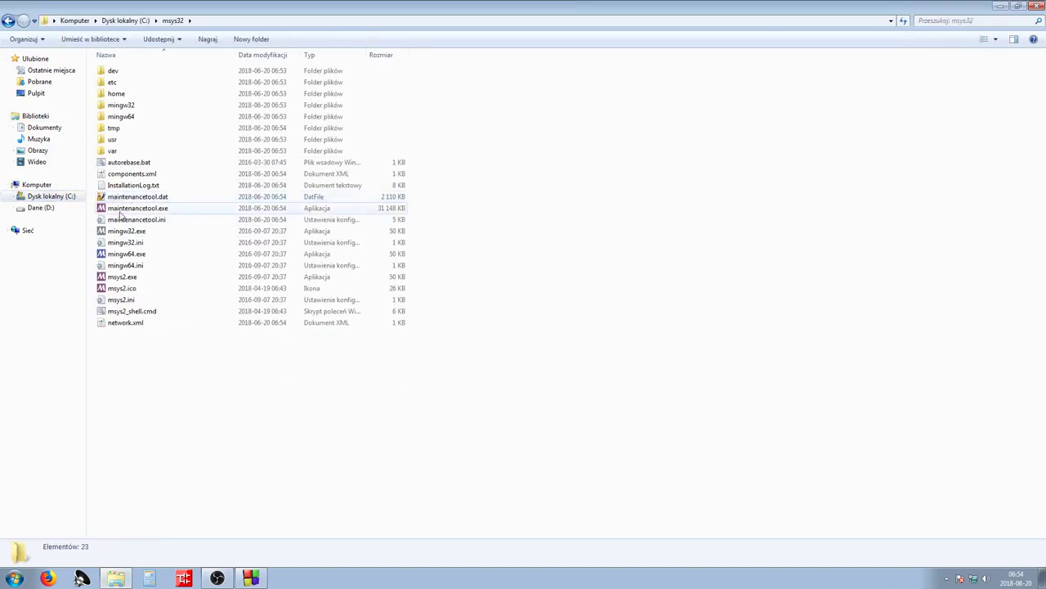
double_click(123, 232)
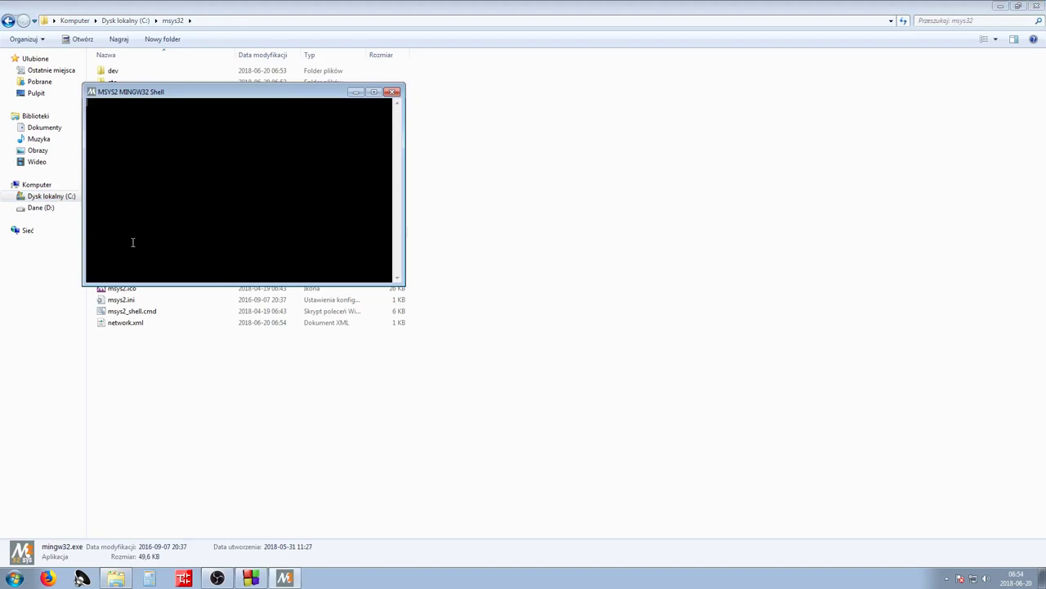
Step: Open Nowy dokument tekstowy.txt from the desktop and arrange its window together with the MINGW32 shell
click(1000, 6)
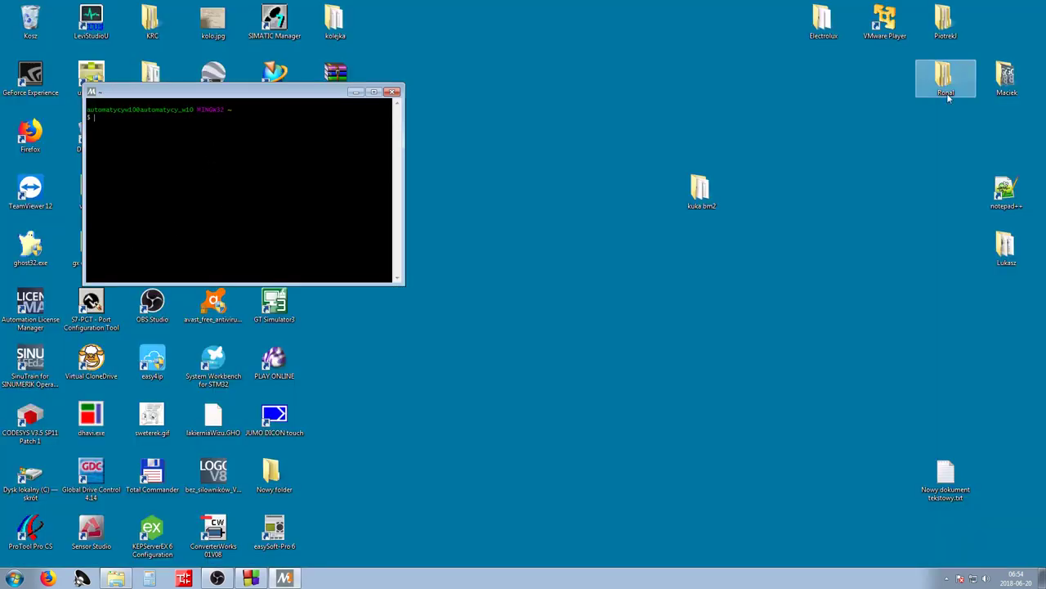
double_click(950, 470)
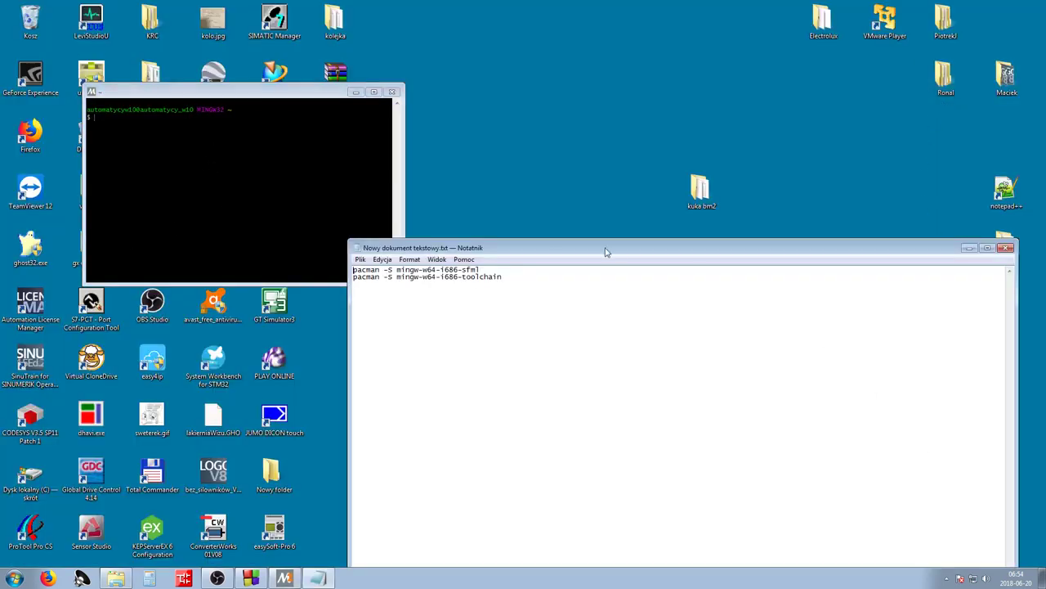
drag(559, 245, 711, 243)
drag(284, 92, 597, 304)
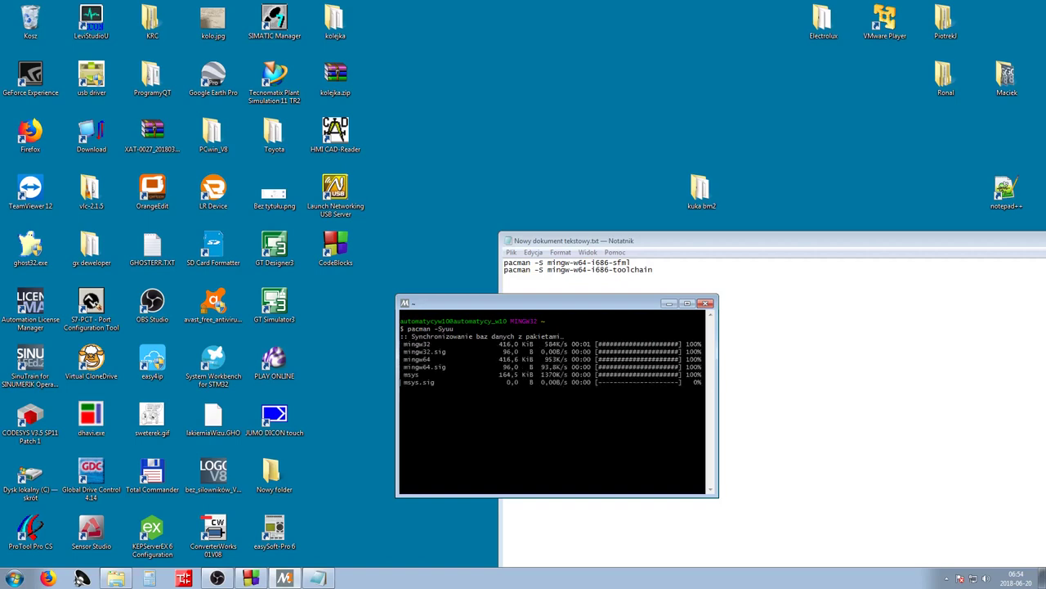
Step: Update the MSYS2 base packages with pacman -Syuu, answering t to the installation, and terminate the shell window
key(Return)
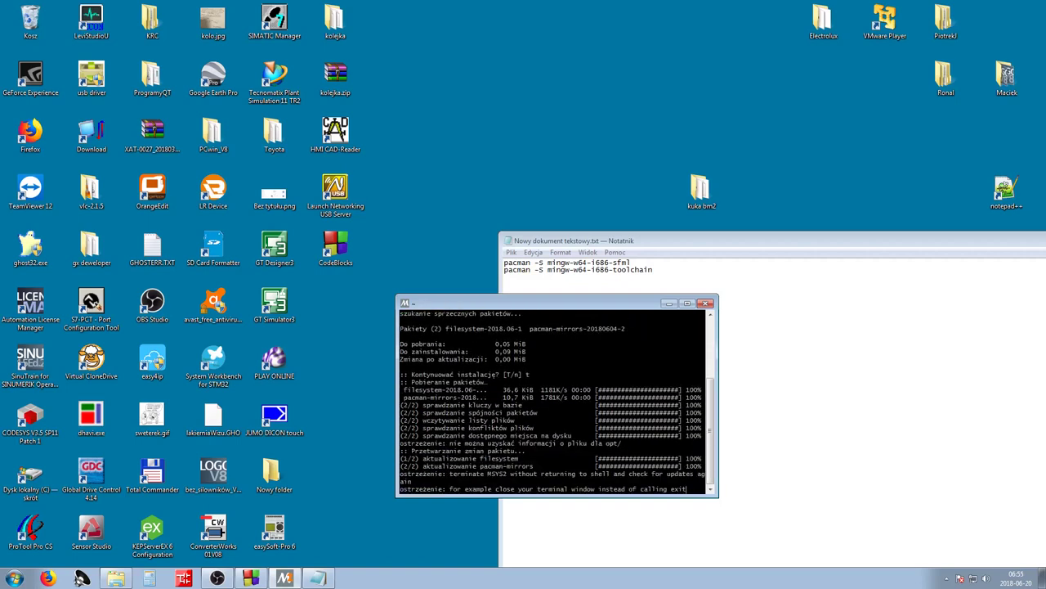
key(ctrl+c)
key(Up)
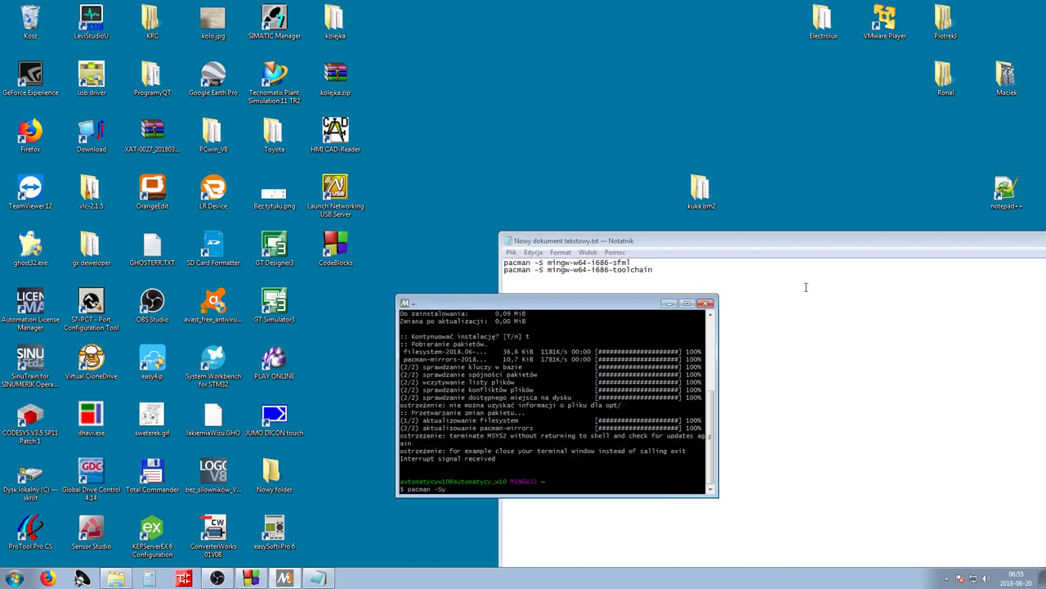
click(706, 303)
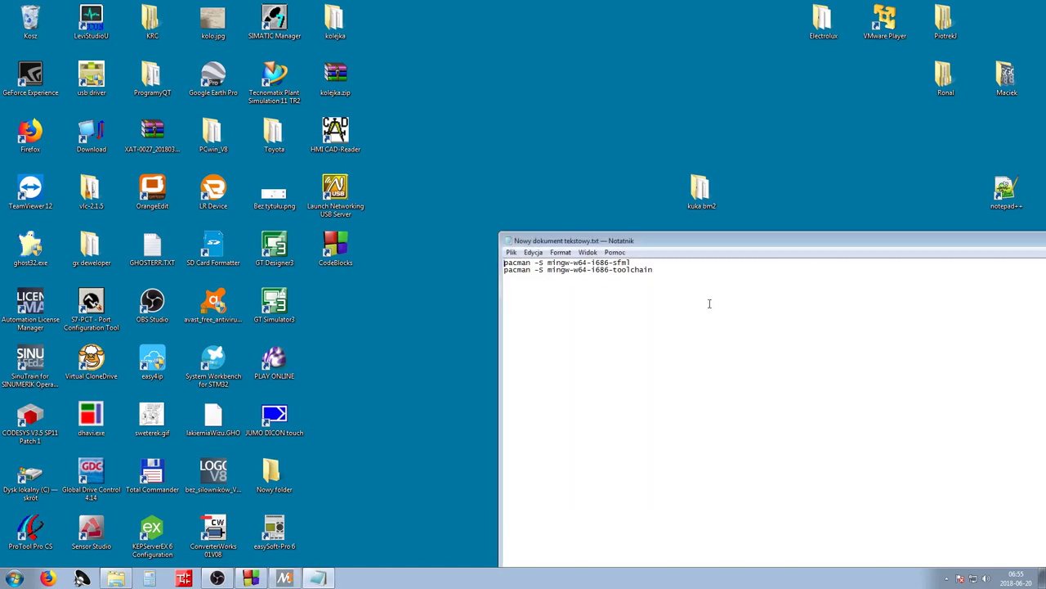
Step: Restart mingw32.exe from the msys32 folder and place the new shell over the text file with the pacman commands
click(116, 578)
double_click(124, 245)
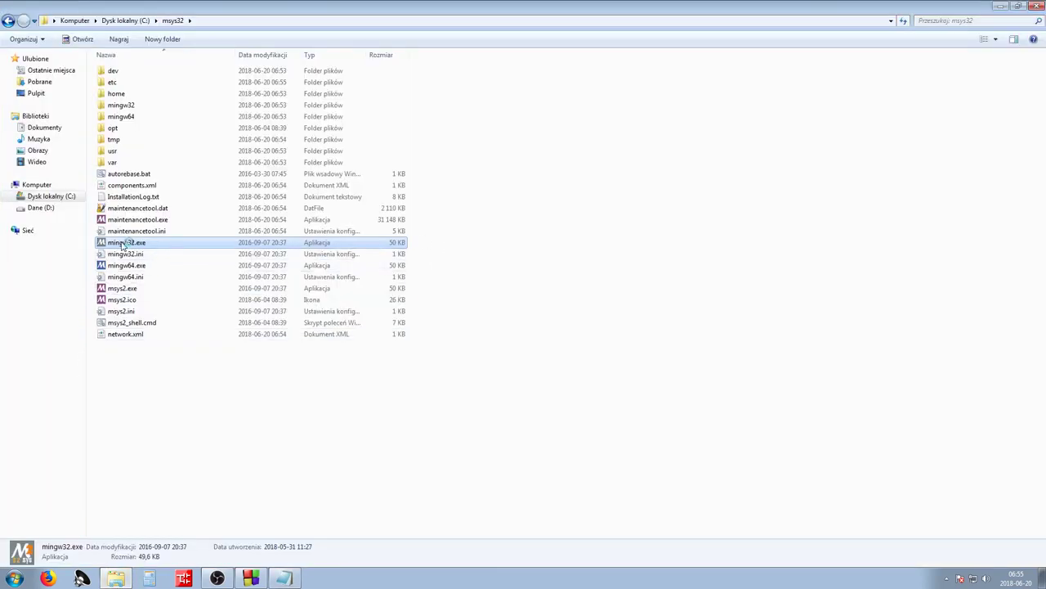
click(1020, 7)
click(916, 24)
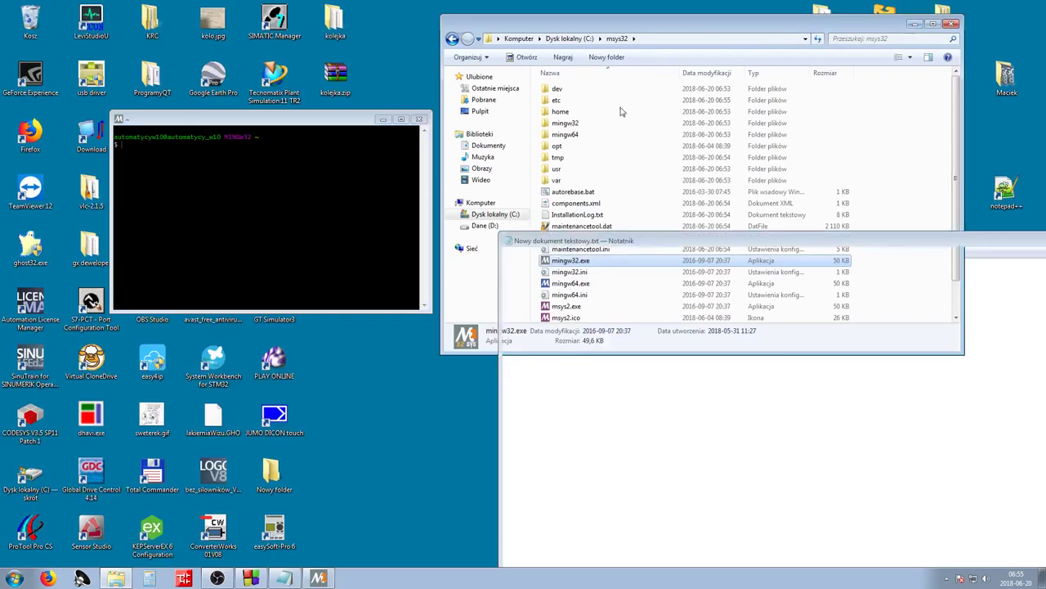
click(328, 121)
drag(325, 120, 761, 325)
Step: Run pacman -Syuu again in the new shell and answer t to install the remaining package updates
text(pacman -Syuu)
key(Return)
text(tynuować instalację? [T/n)
key(Return)
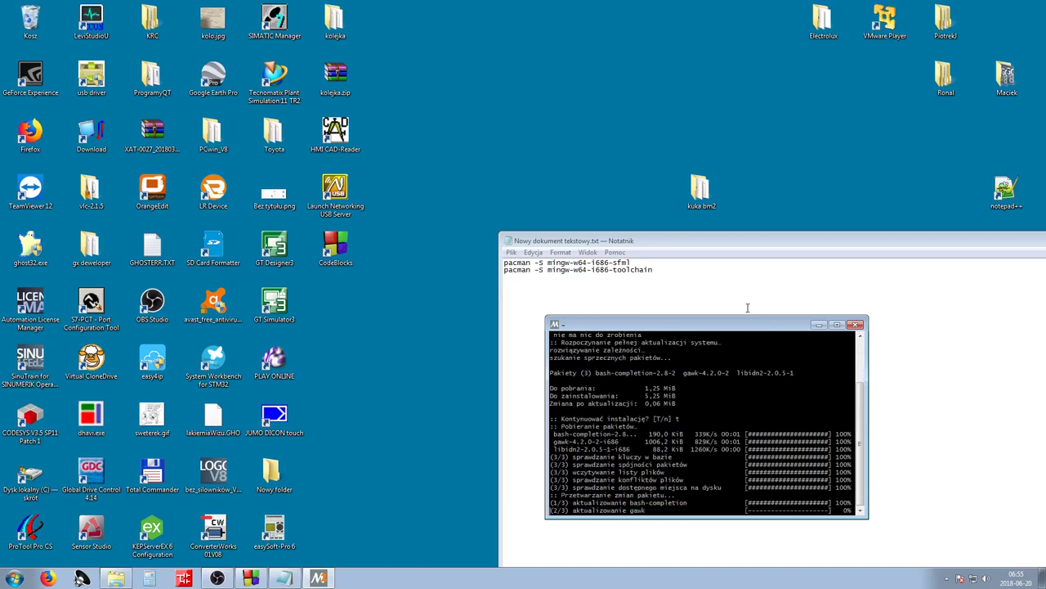
Step: Copy the command pacman -S mingw-w64-i686-toolchain from the text file
click(665, 274)
drag(666, 265, 491, 278)
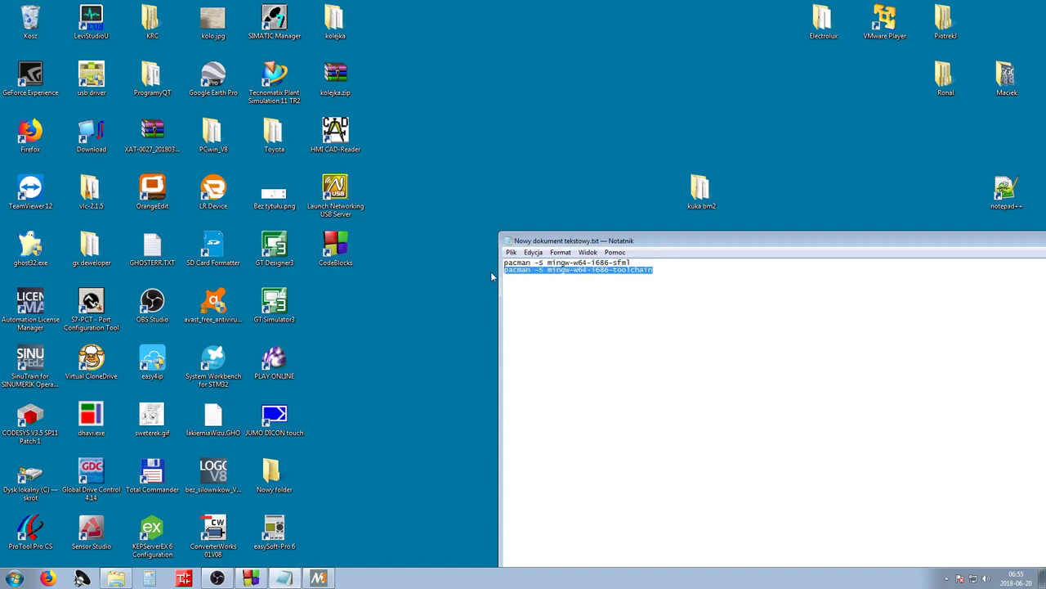
click(318, 578)
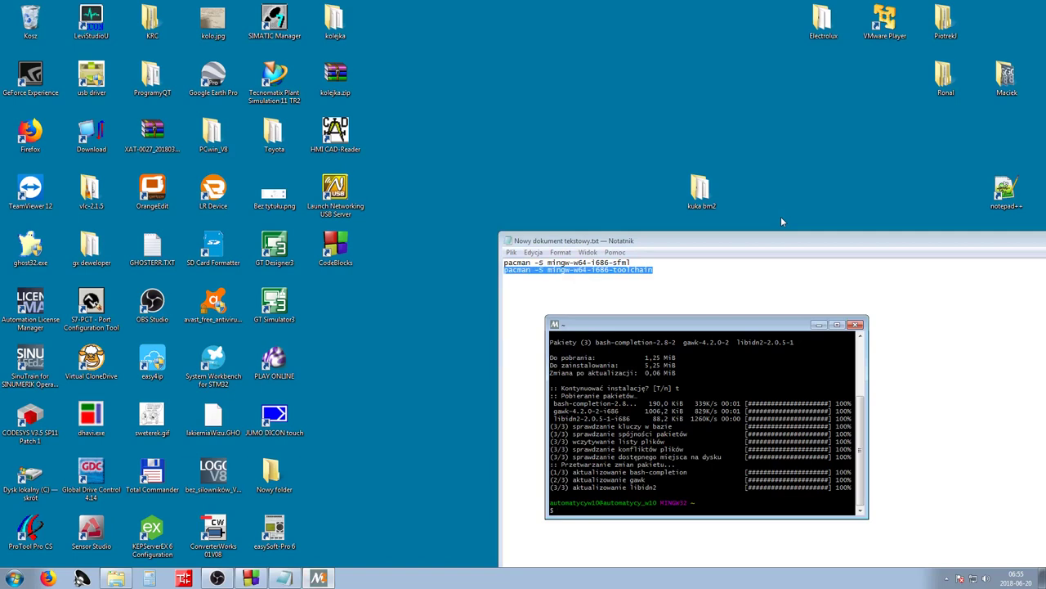
right_click(614, 273)
click(636, 308)
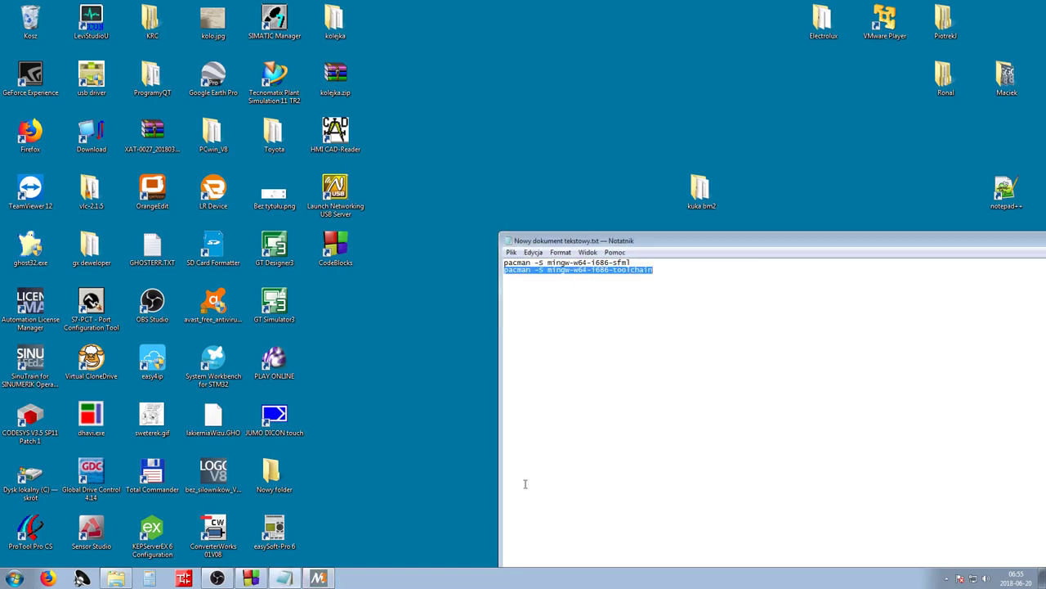
Step: Run the copied toolchain command in the MINGW32 shell, accepting the default of all packages and answering t to the installation
click(321, 578)
right_click(612, 512)
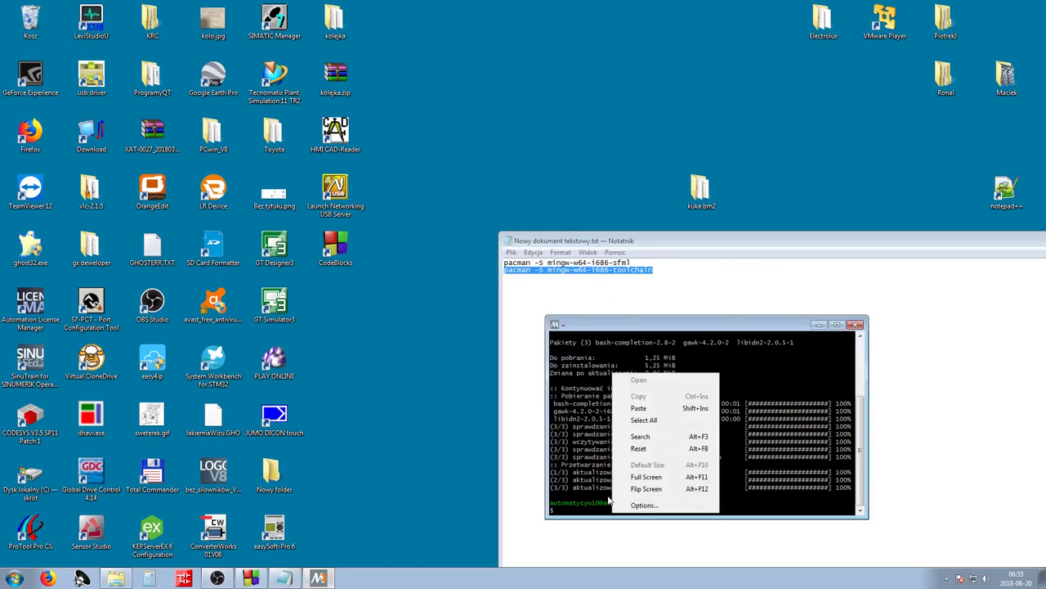
click(642, 411)
key(Return)
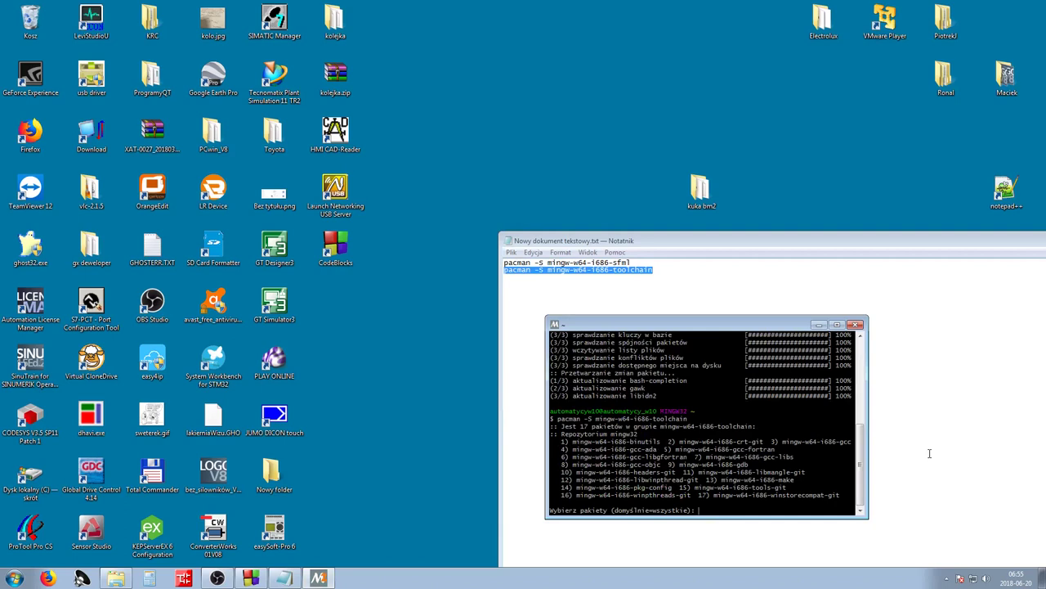
key(Return)
text(t)
key(Return)
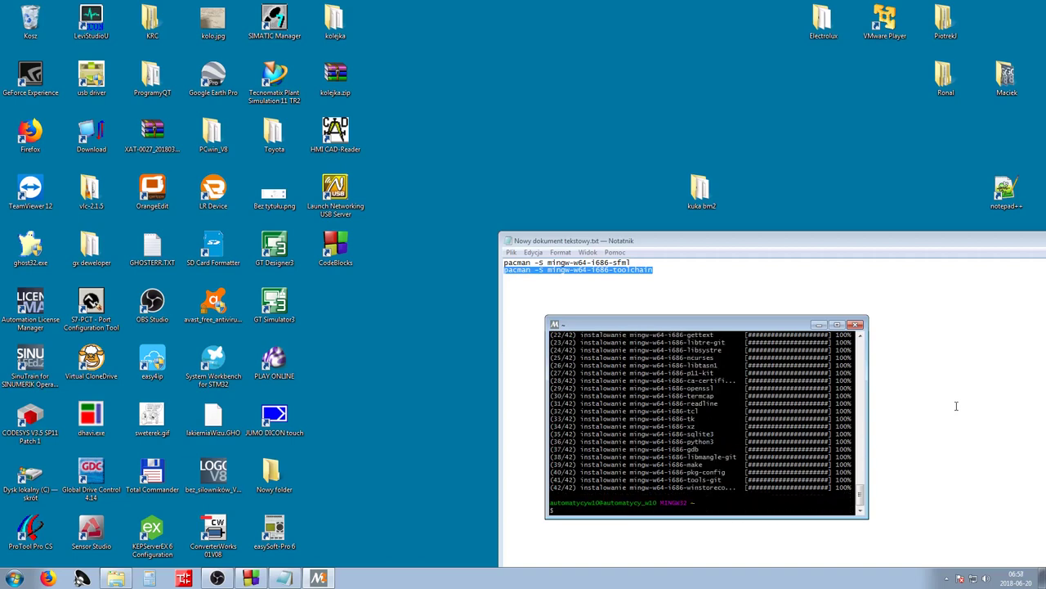
Step: Install SFML by copying pacman -S mingw-w64-i686-sfml from the text file into the shell, running it and answering t
click(777, 285)
drag(644, 261, 503, 264)
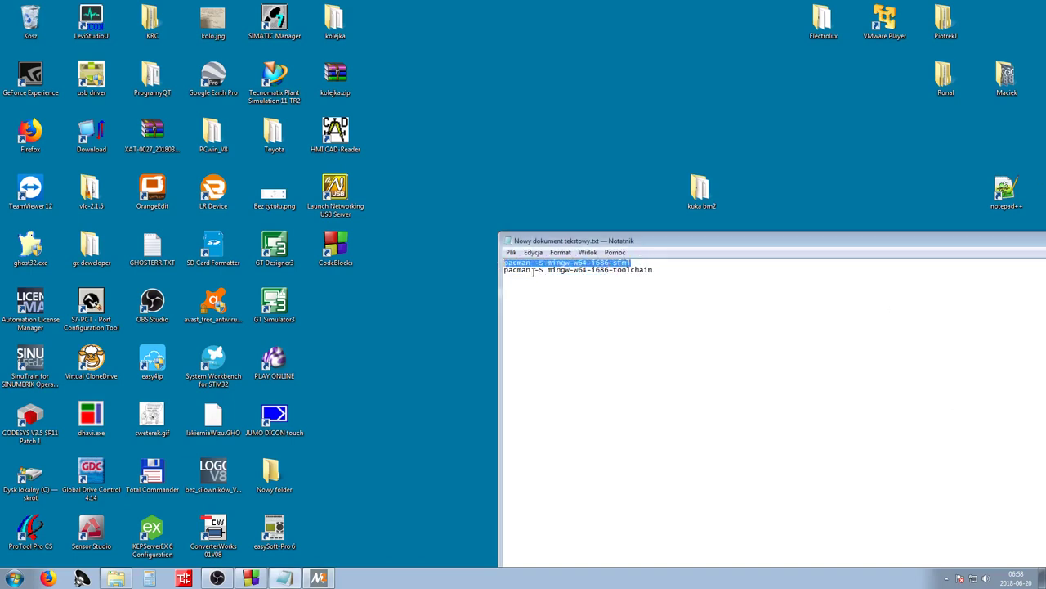
click(329, 579)
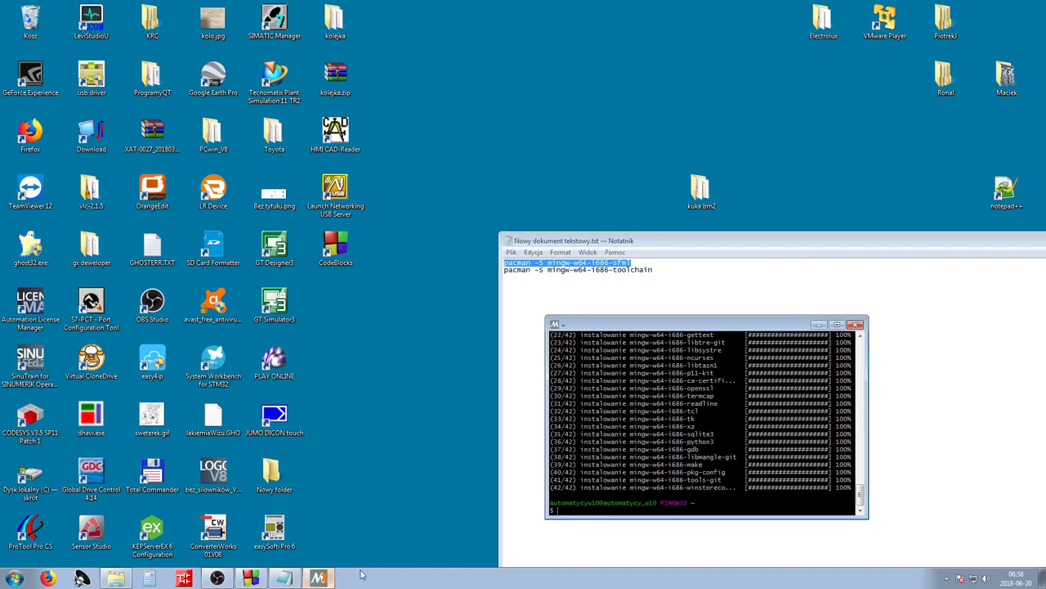
right_click(586, 510)
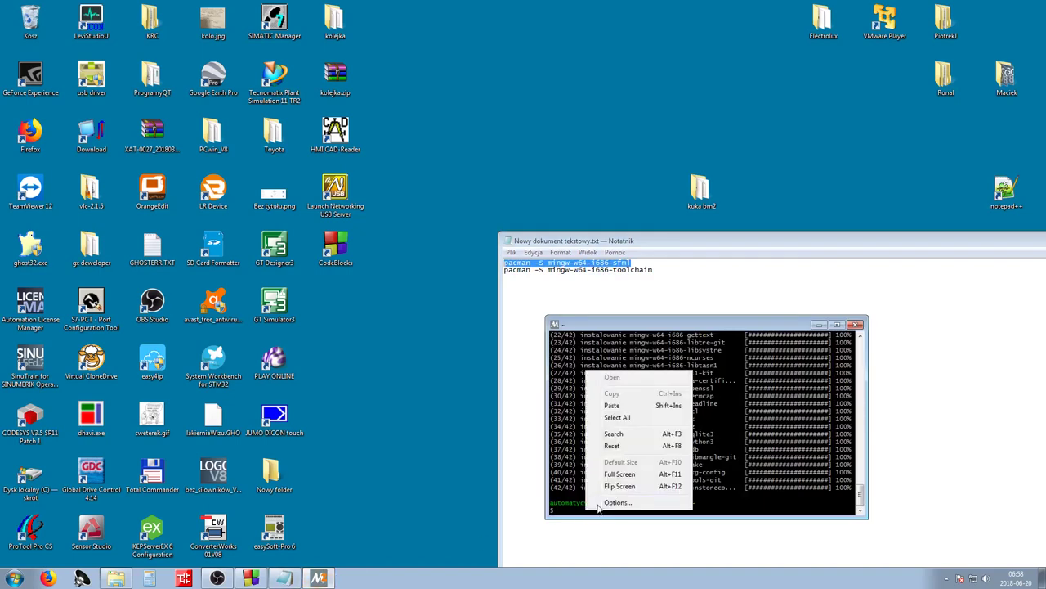
click(628, 415)
key(Return)
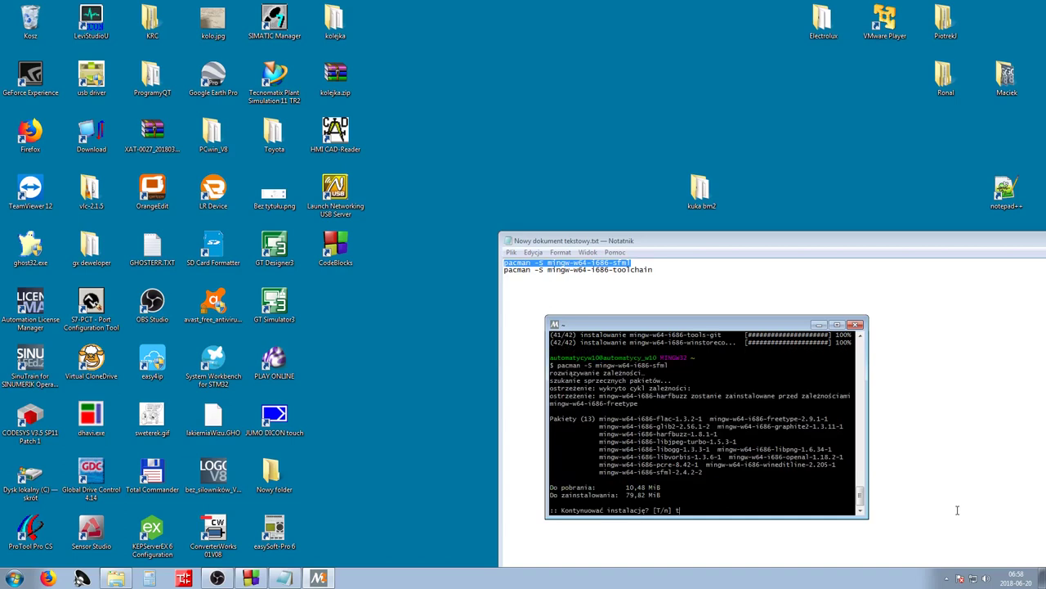
text(t)
key(Return)
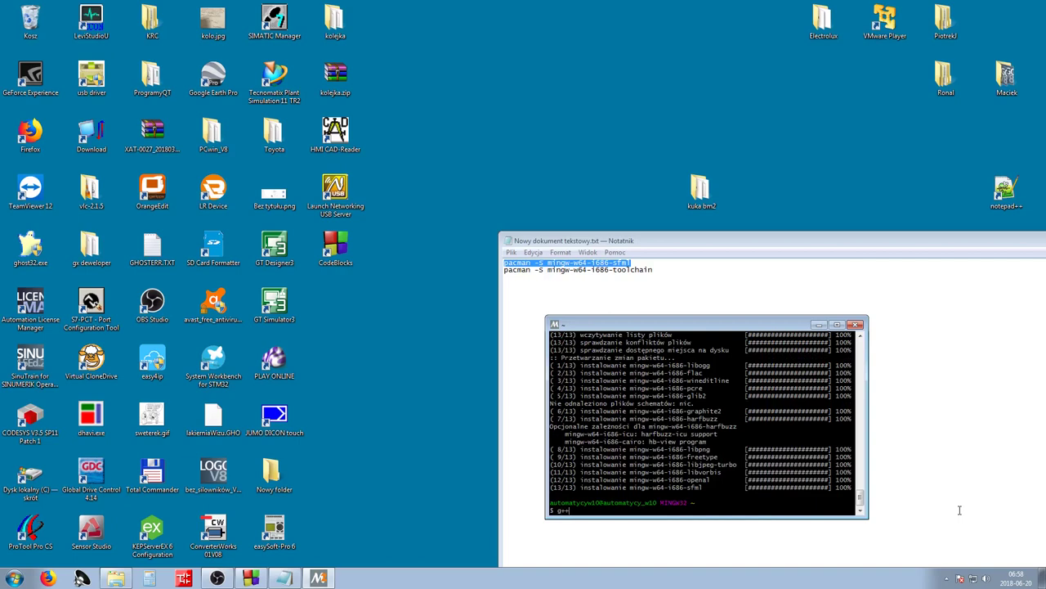
Step: Run g++ in the shell to check the compiler, and switch to the already running Code::Blocks window
key(Return)
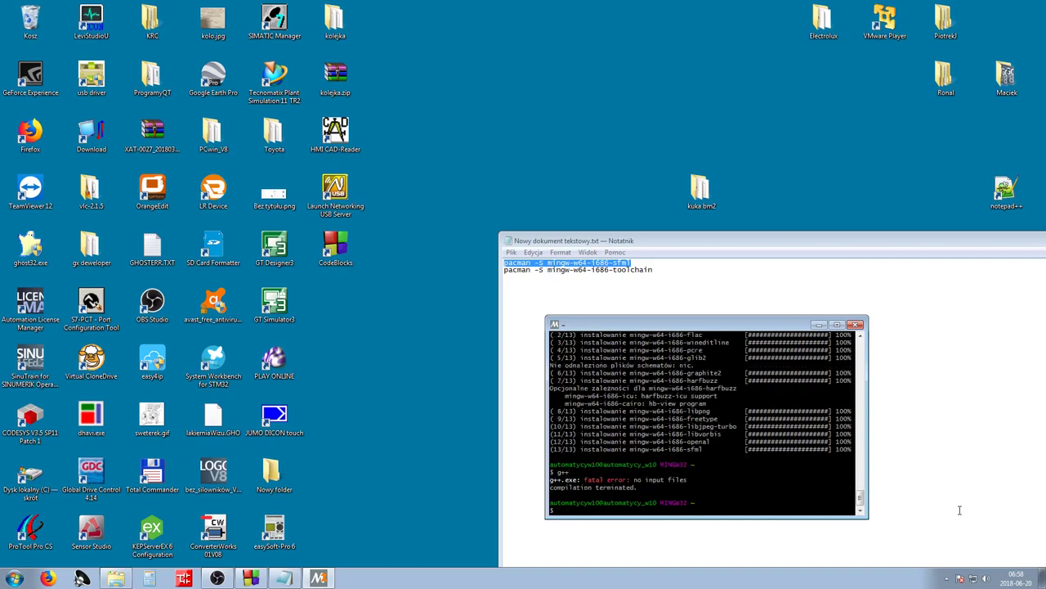
double_click(335, 244)
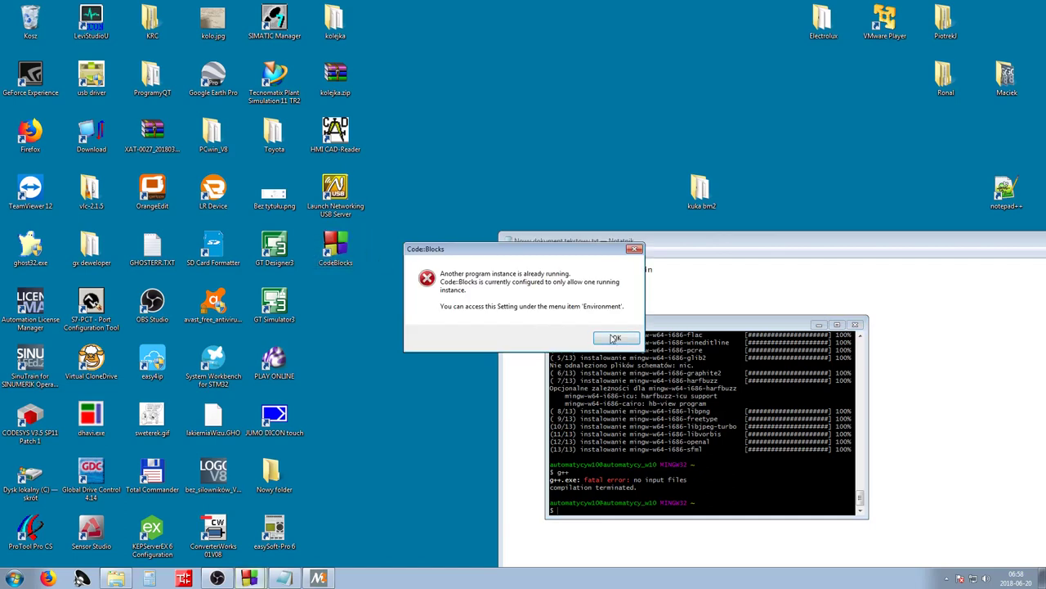
click(615, 339)
click(250, 578)
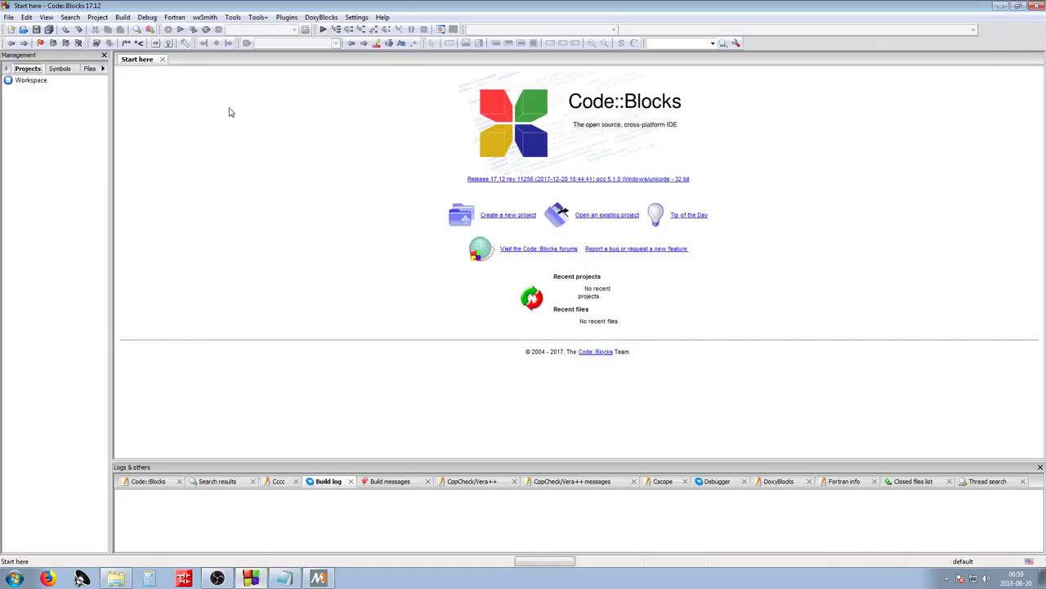
Step: Restore the Code::Blocks window to a smaller size and enable the C++11 standard flag (-std=c++11) in the global compiler settings
drag(275, 7, 335, 86)
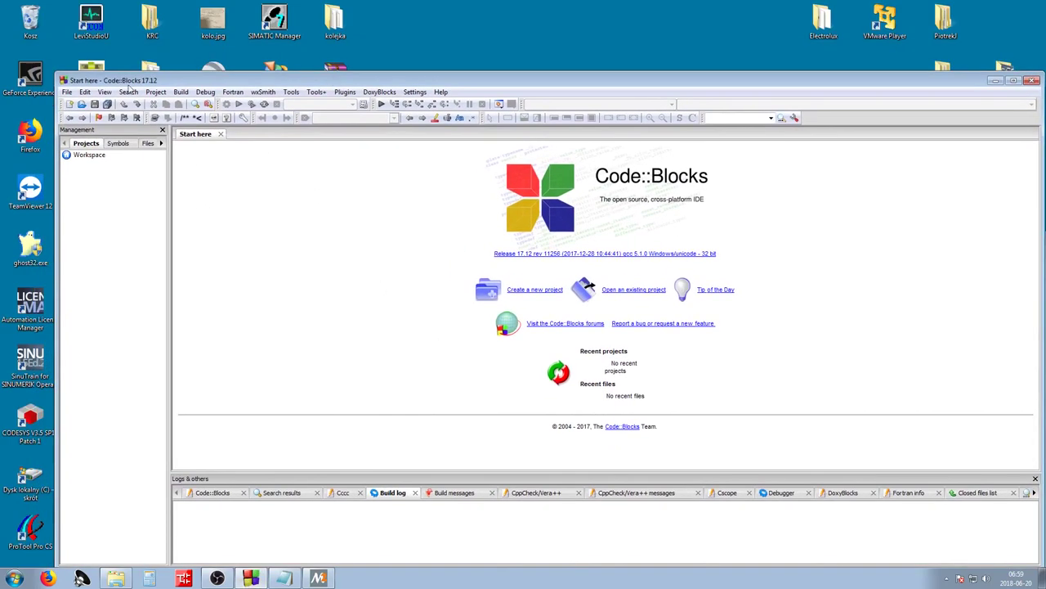
click(415, 92)
click(432, 129)
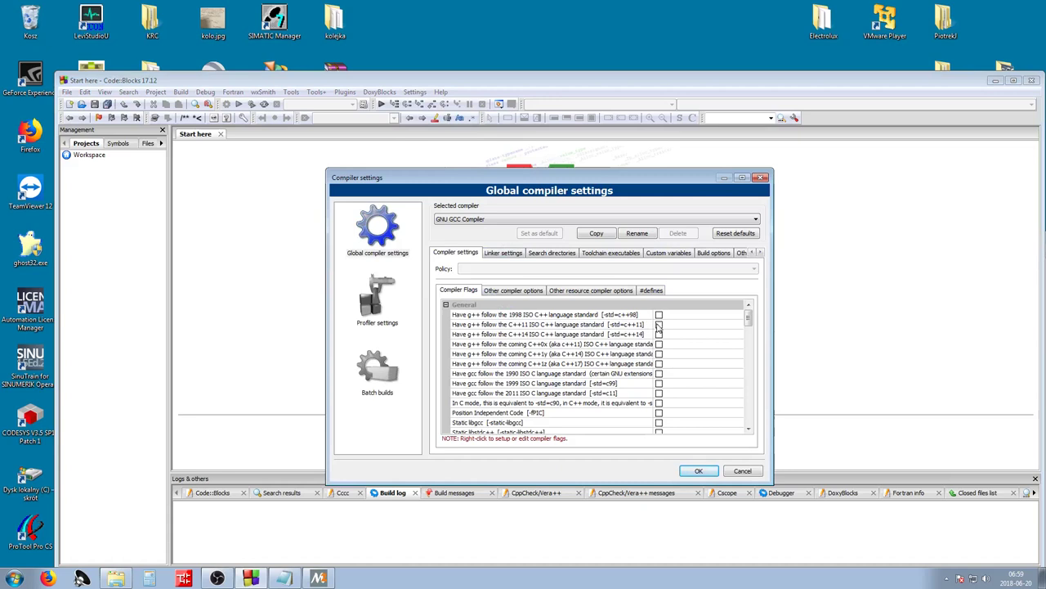
click(659, 324)
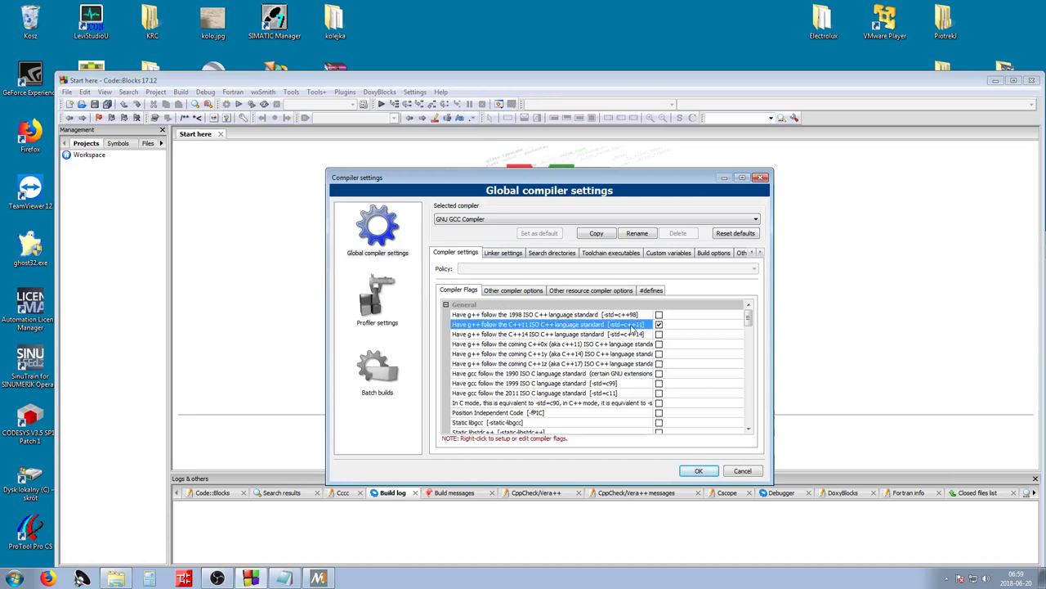
Step: Set the GNU GCC compiler's installation directory to C:\msys32\mingw32\bin and accept the compiler settings
click(513, 290)
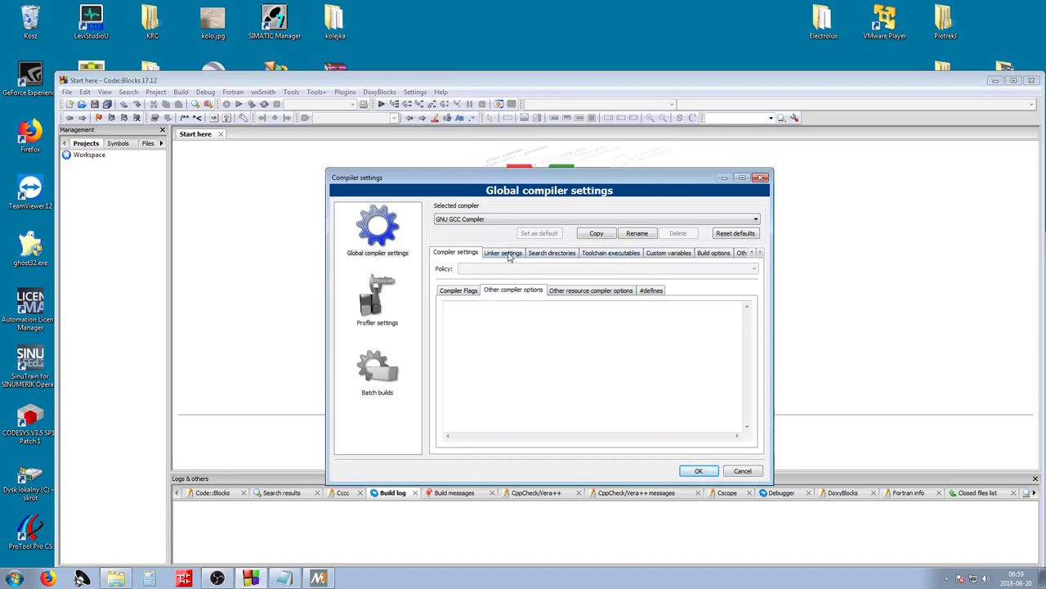
click(509, 253)
click(609, 254)
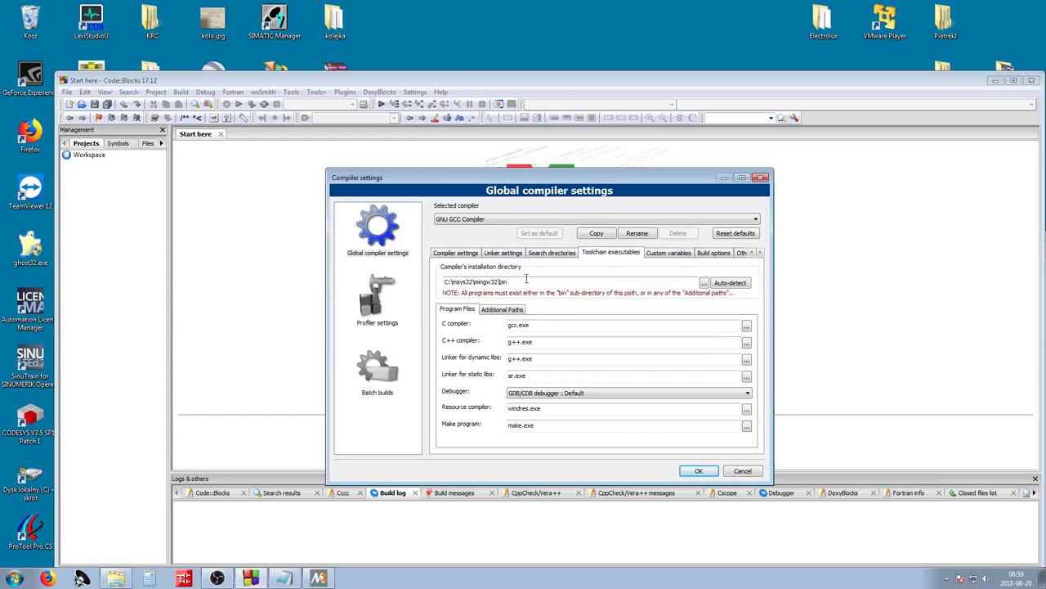
click(704, 282)
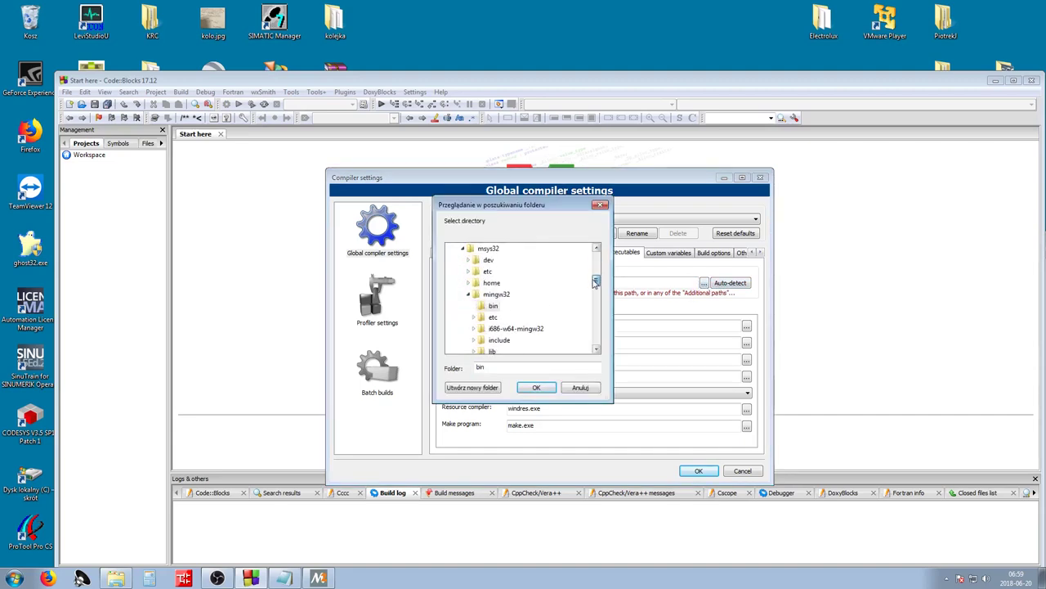
click(468, 294)
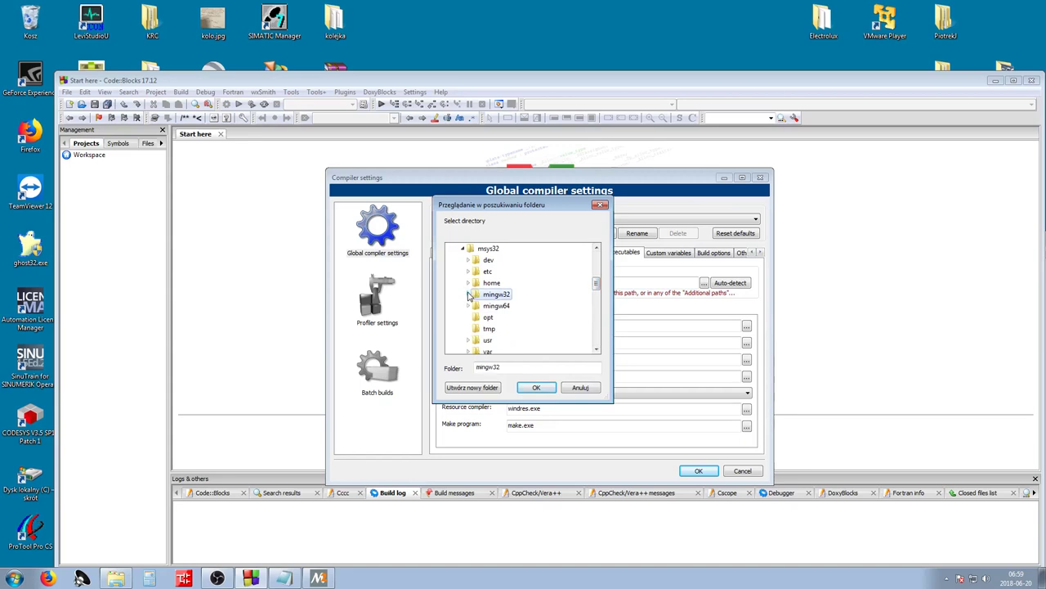
click(468, 294)
click(493, 261)
click(536, 388)
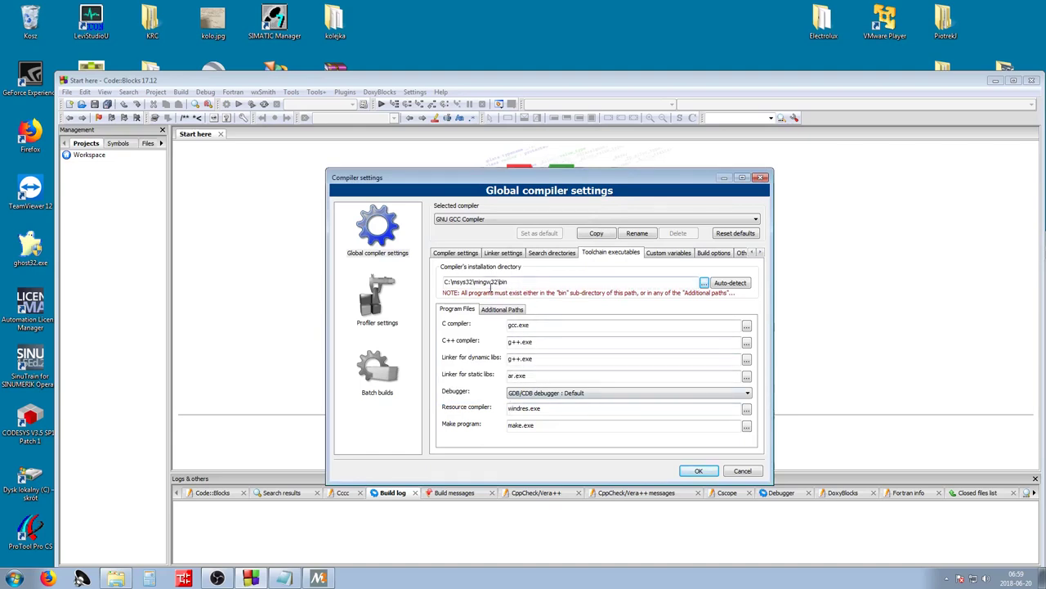
click(699, 471)
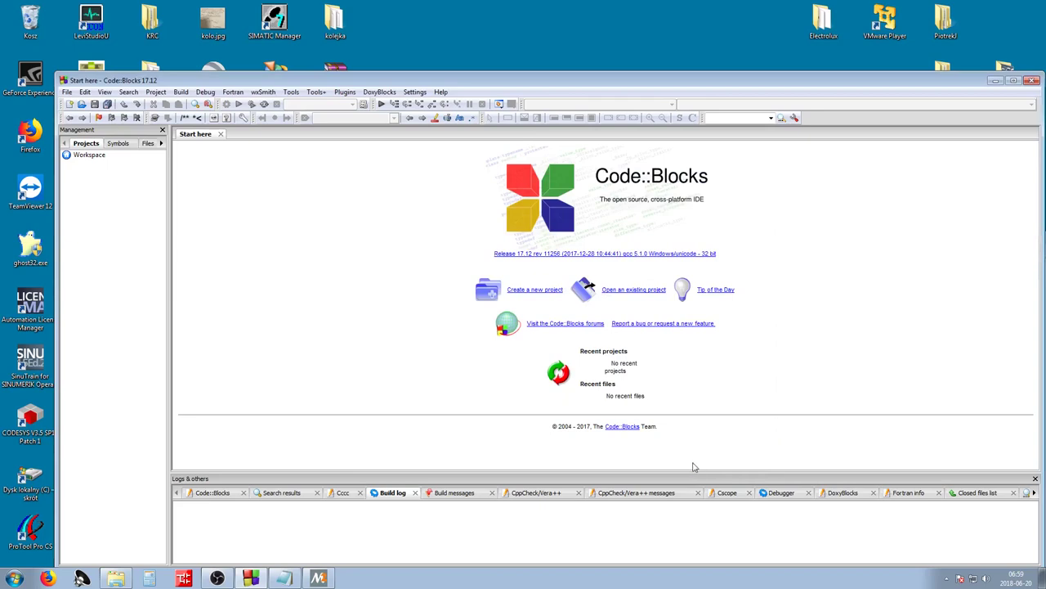
Step: Start a new project from the SFML project template
click(67, 92)
mouse_move(131, 104)
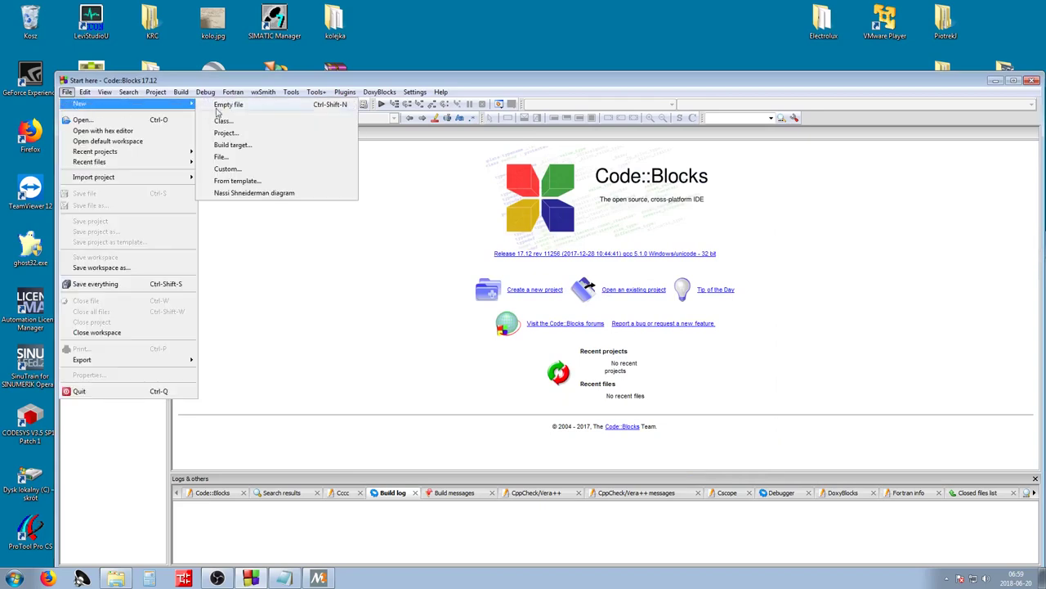
click(226, 133)
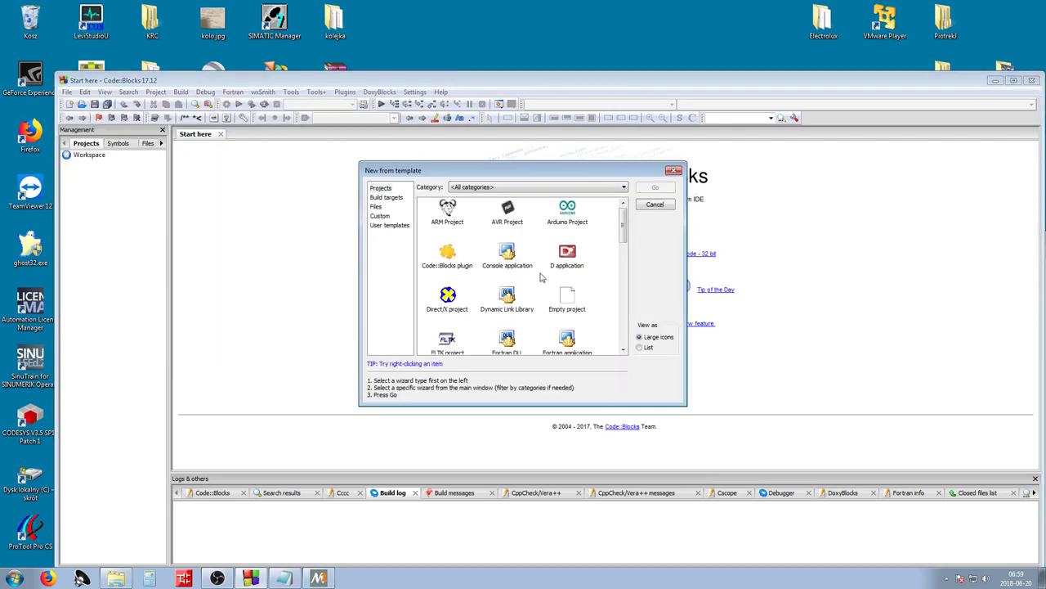
scroll(619, 283, down, 5)
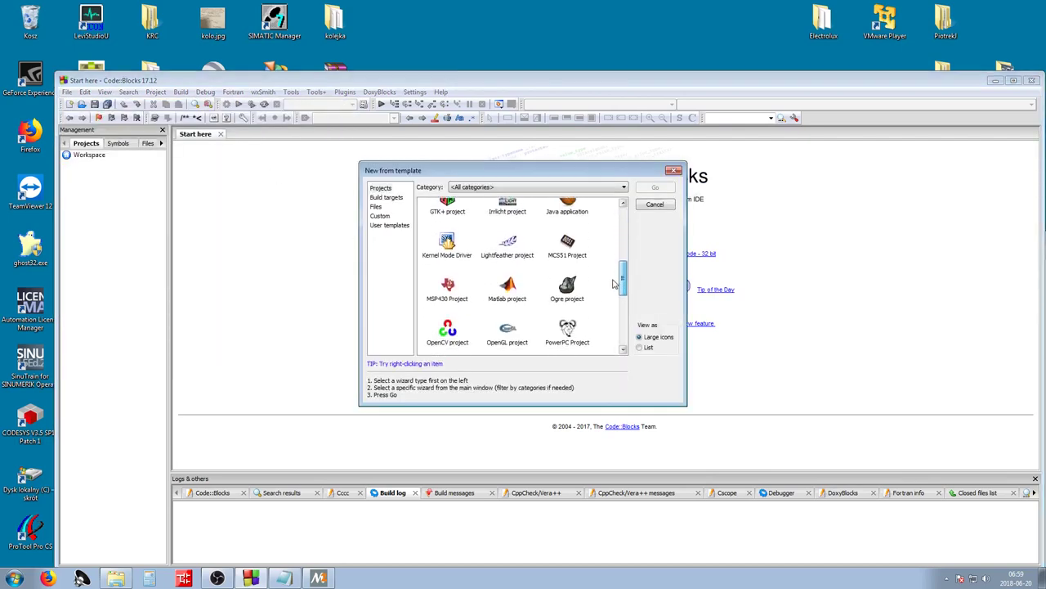
scroll(613, 283, down, 1)
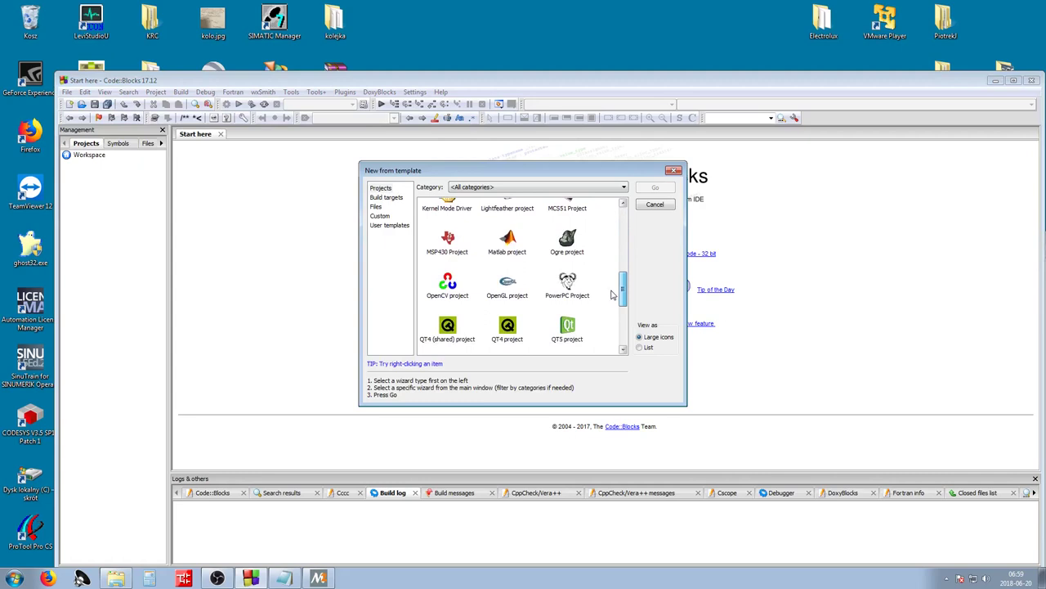
drag(623, 294, 623, 309)
click(567, 305)
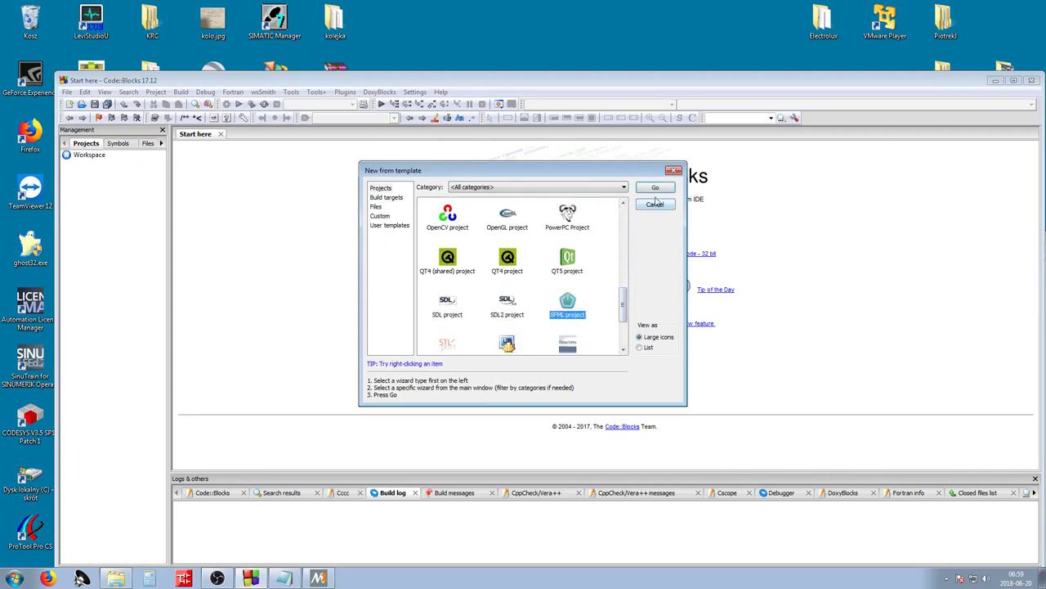
click(654, 188)
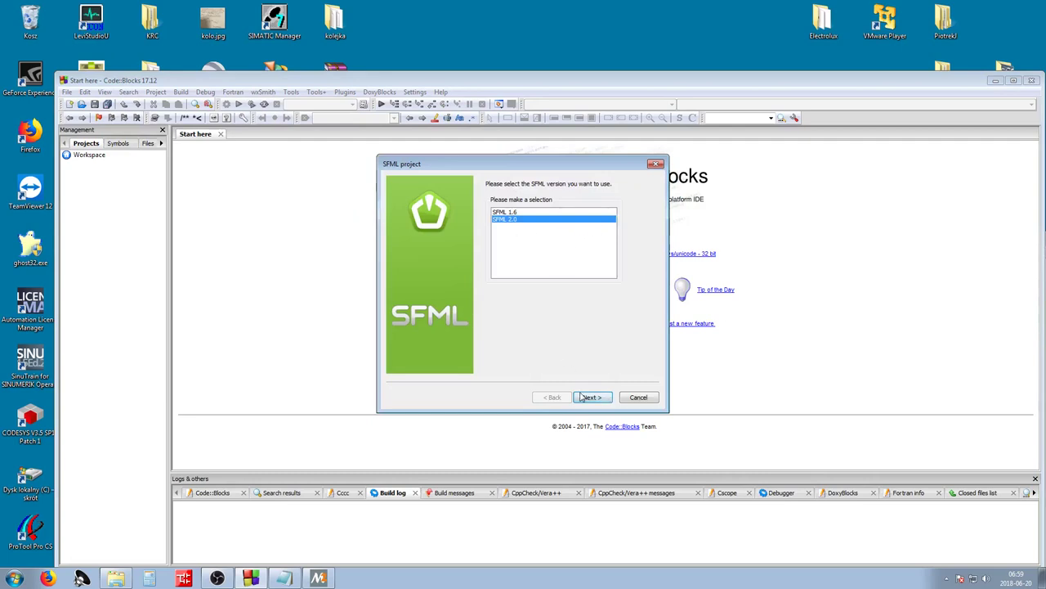
Step: Choose SFML 2.0 for the project and title it testowy, keeping the suggested folder
click(590, 397)
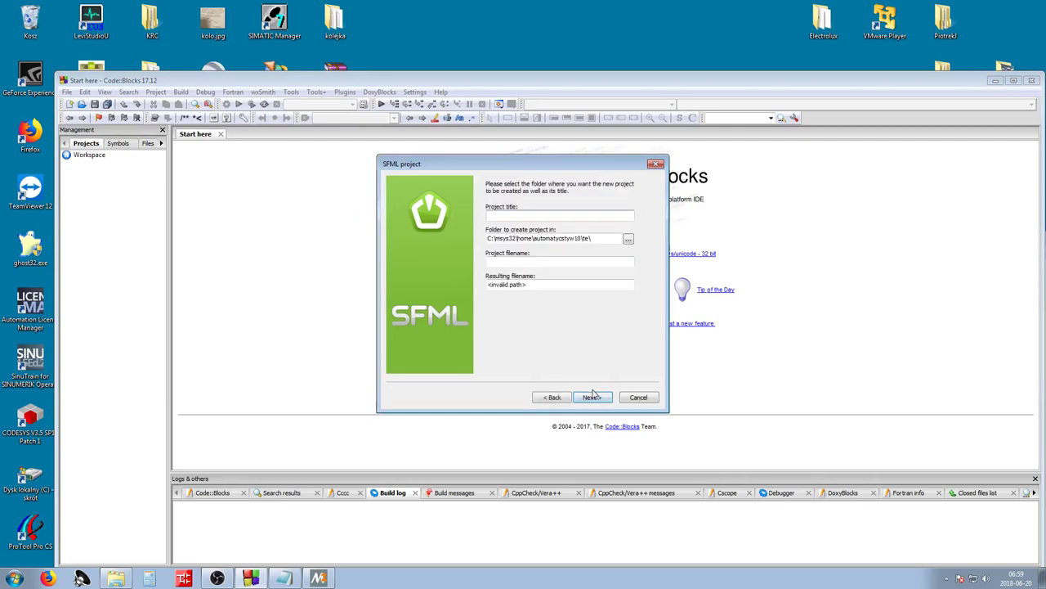
click(509, 214)
text(testowy)
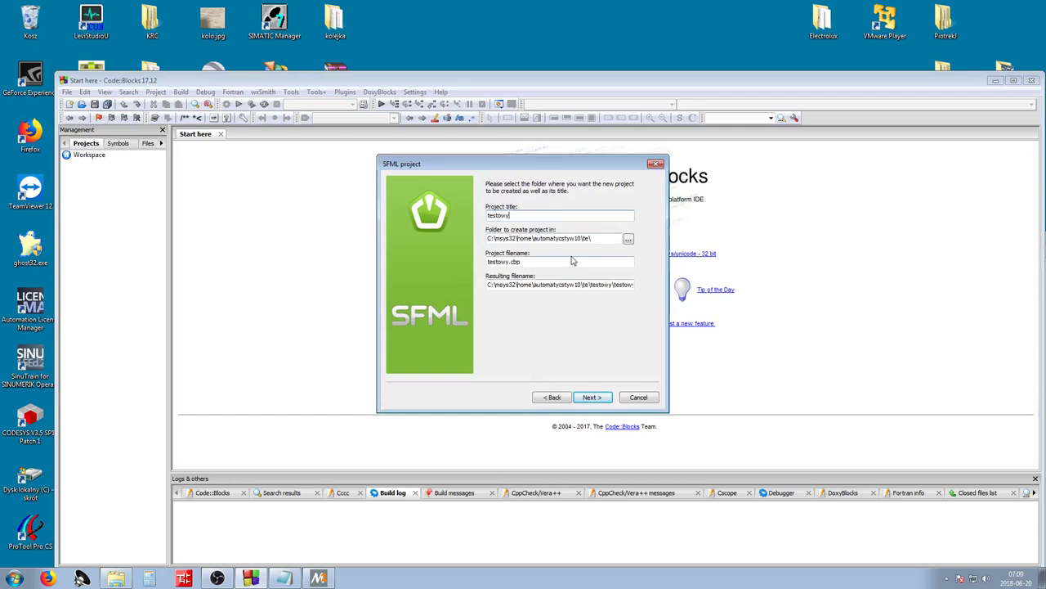
click(593, 396)
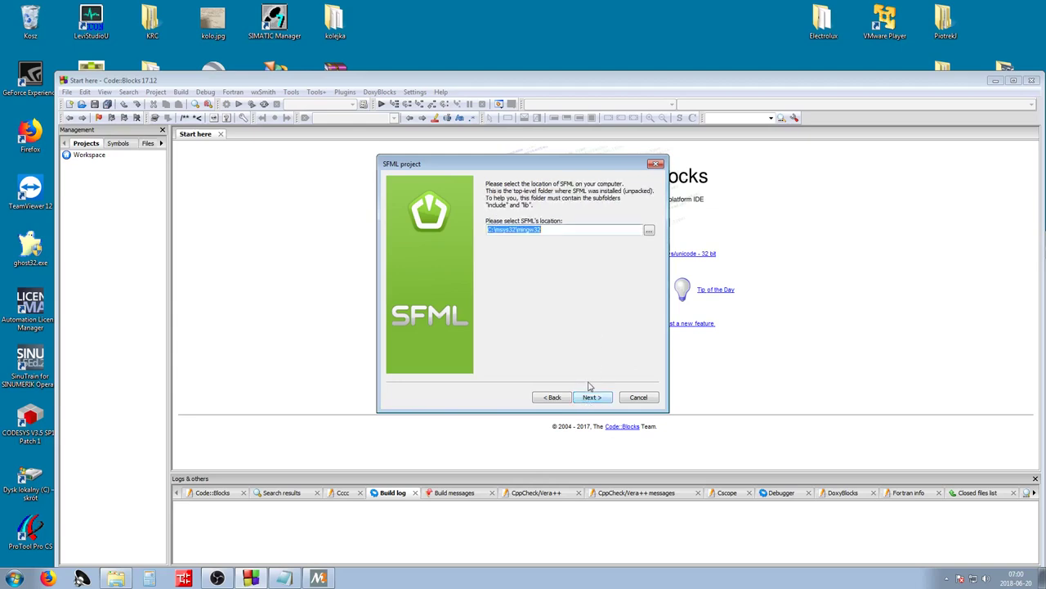
Step: Browse to C:\msys32\mingw32 as the SFML location and finish the project wizard with its remaining defaults
click(649, 229)
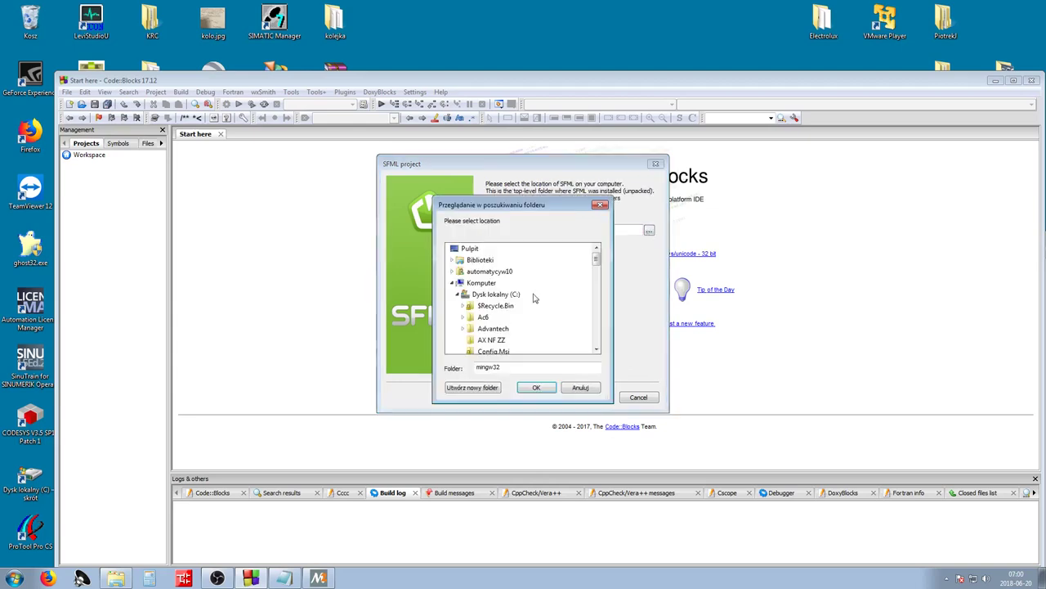
drag(596, 259, 592, 281)
double_click(485, 343)
scroll(497, 335, down, 2)
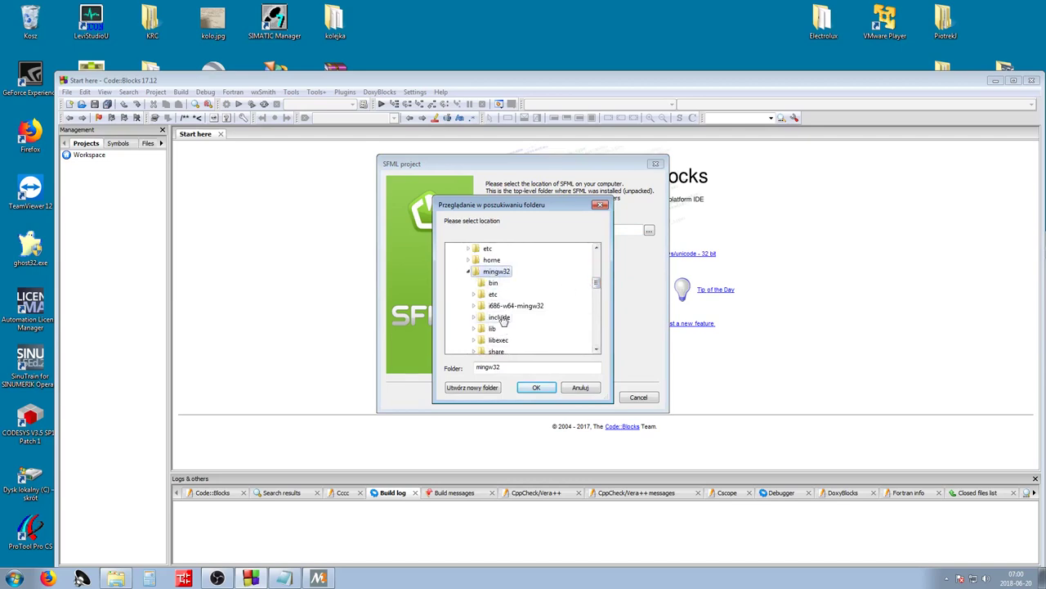
scroll(585, 341, down, 1)
scroll(484, 272, up, 1)
click(536, 387)
drag(560, 229, 487, 230)
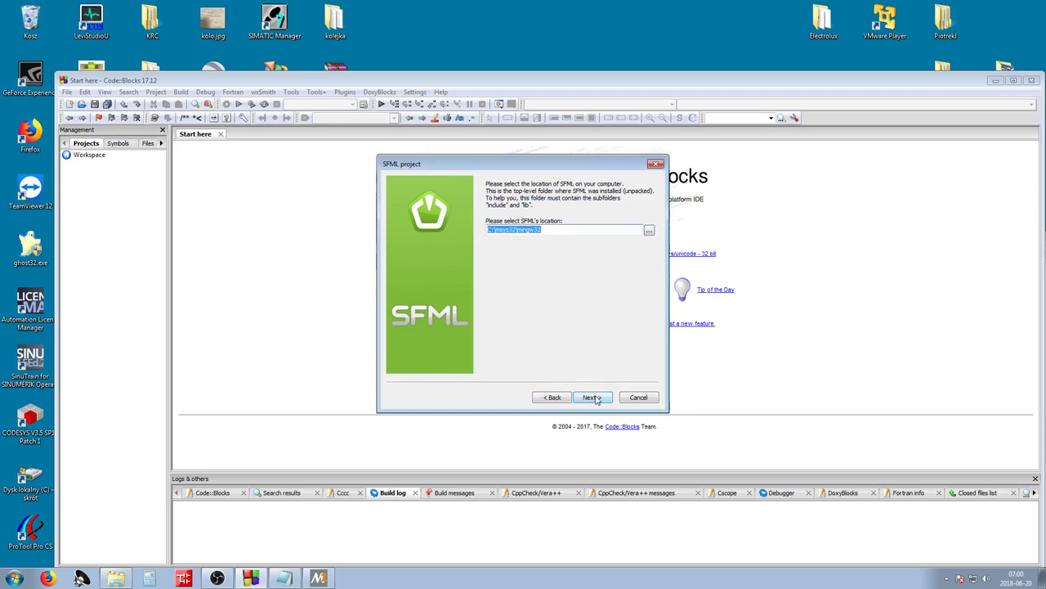
click(595, 398)
click(591, 398)
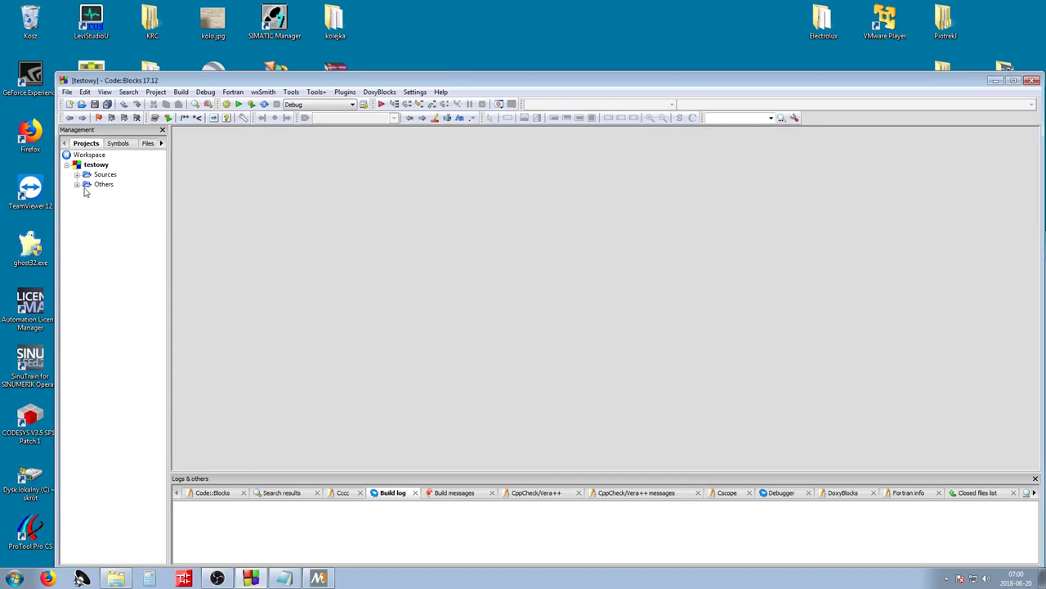
Step: Build and run the Debug target of the testowy project, and move the SFML window across the desktop
click(238, 105)
click(486, 326)
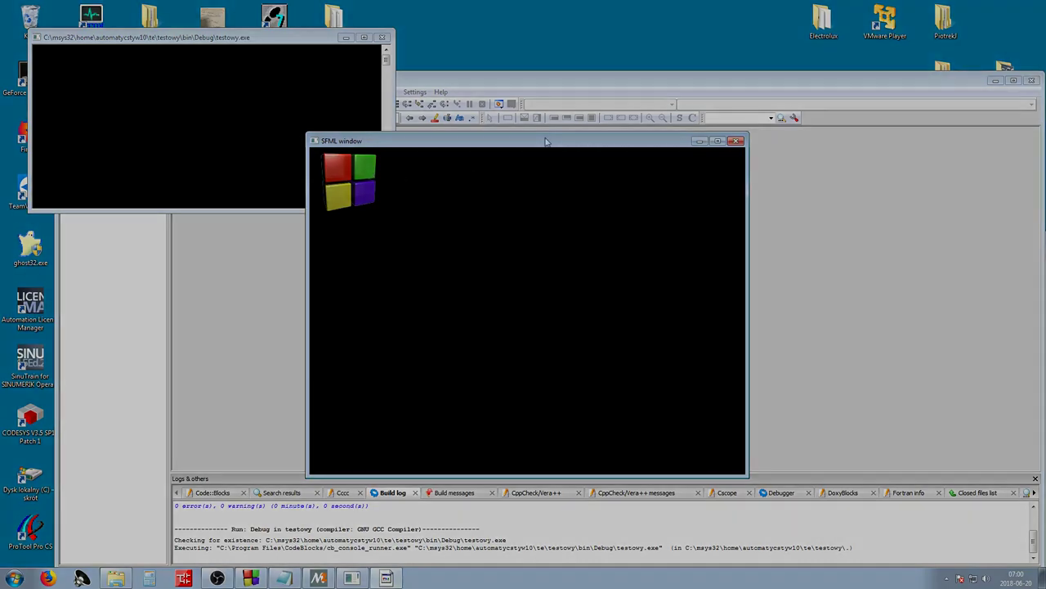
drag(544, 141, 557, 196)
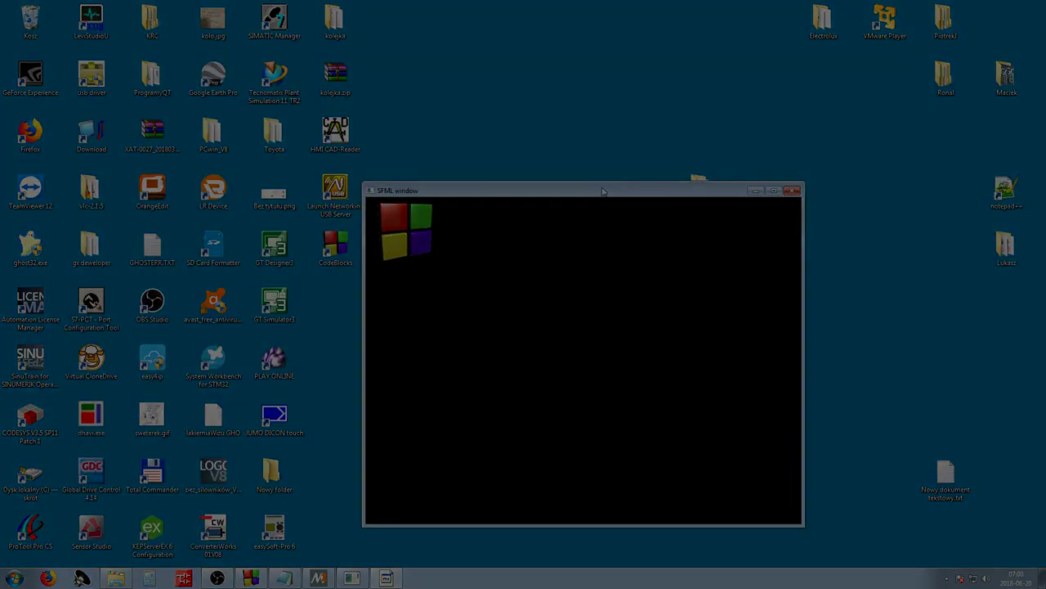